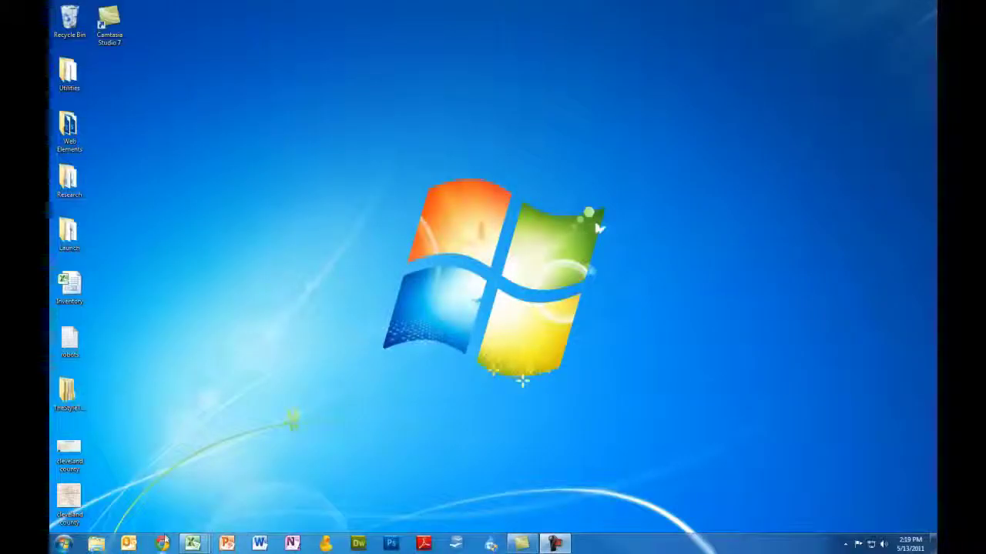
# - In Chrome, go to tulsalibrary.org by entering 'tulsa' in the address bar
pyautogui.click(161, 543)
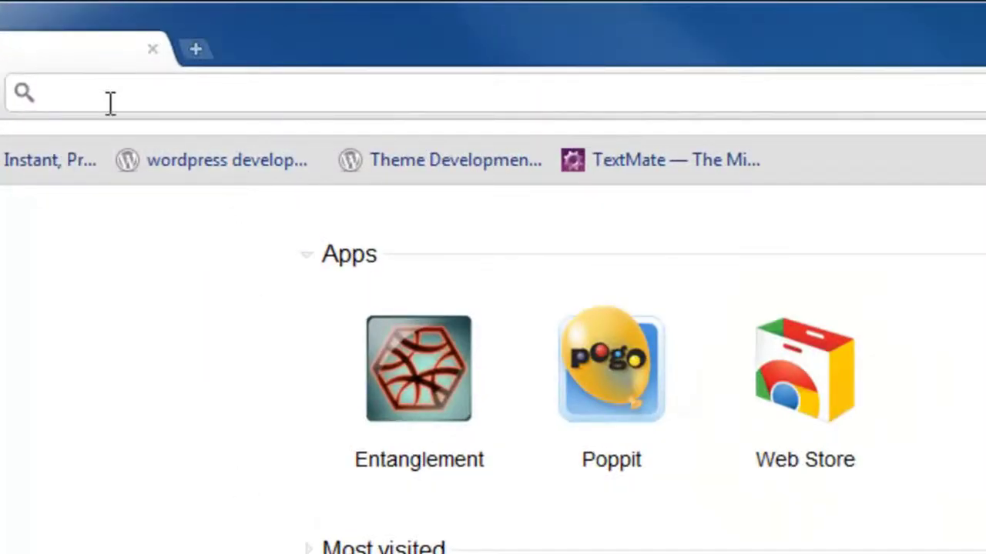
pyautogui.write('tulsalibrary.org')
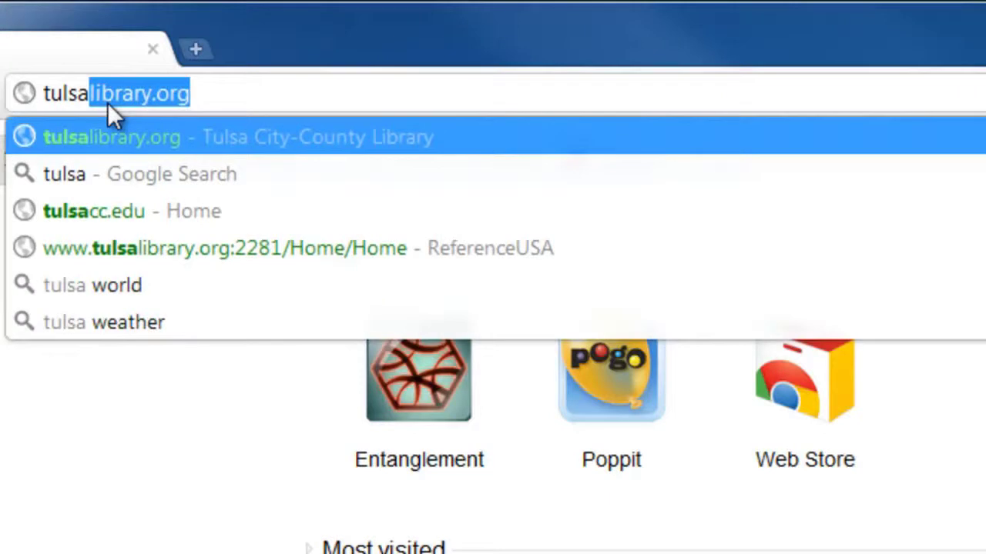
pyautogui.press('Return')
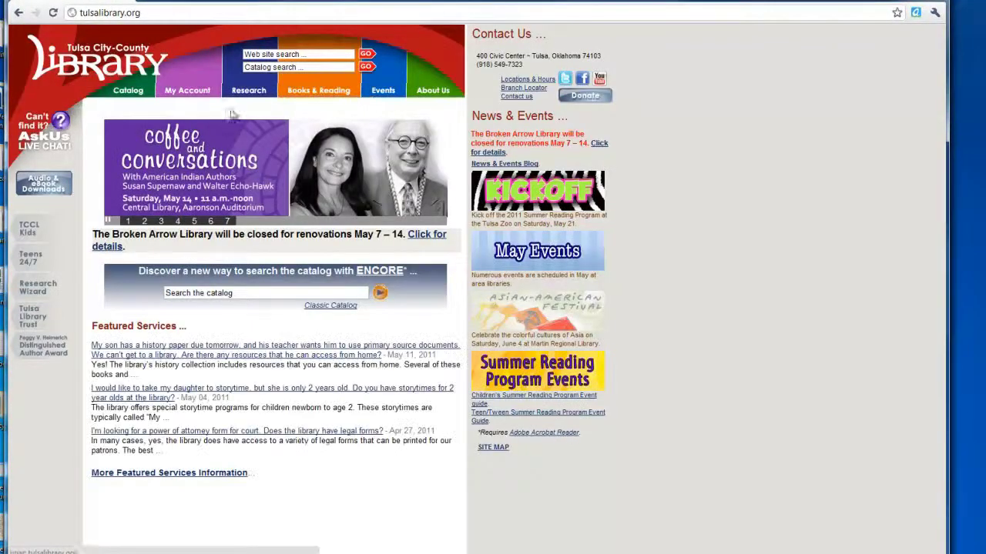
# - Go through Research > Databases to the R section of the A-Z database list
pyautogui.click(248, 91)
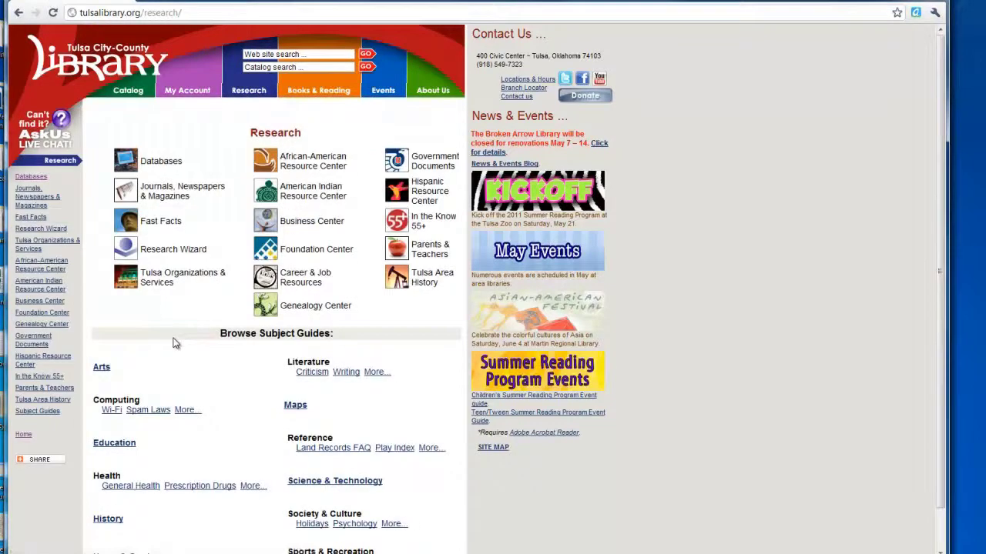
pyautogui.click(127, 166)
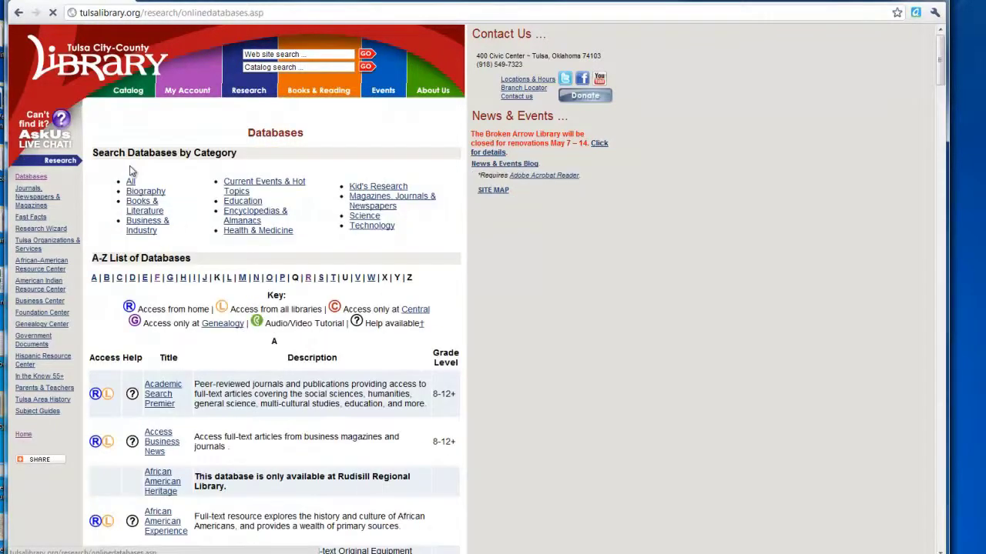
pyautogui.click(308, 278)
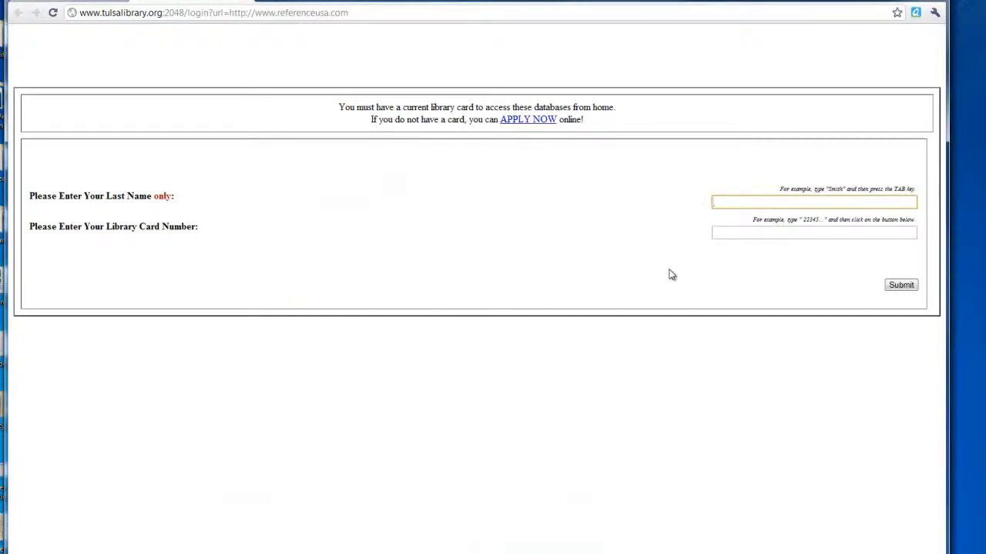
# - Enter the cardholder's last name and library card number, and submit the sign-in
pyautogui.write('rydin')
pyautogui.press('Tab')
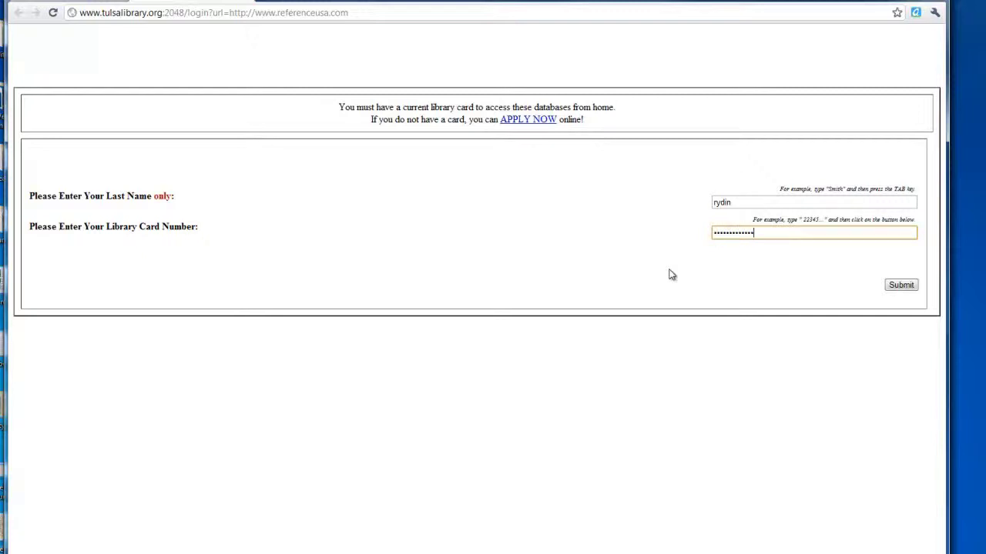
pyautogui.click(907, 286)
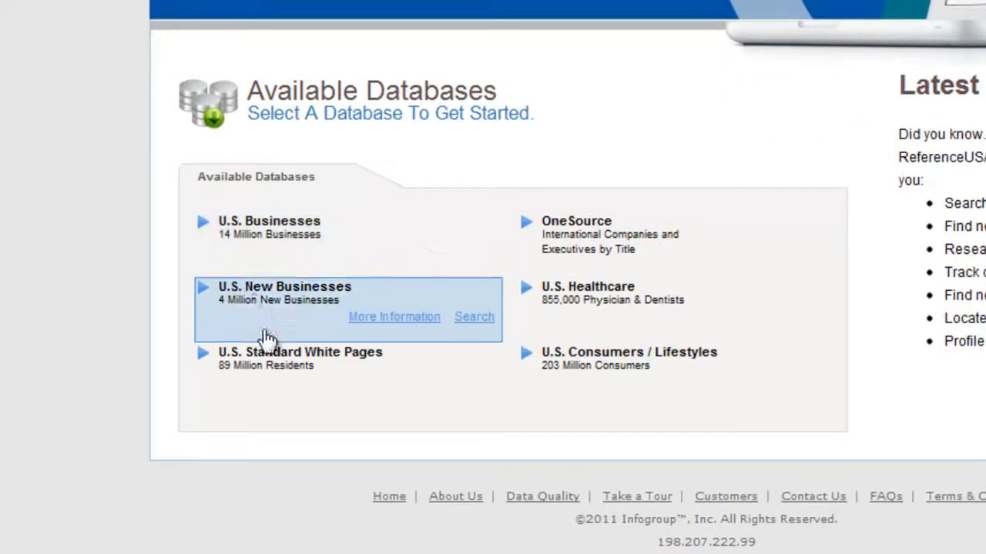
# - Choose the U.S. Businesses database and switch to its Custom Search form
pyautogui.click(473, 251)
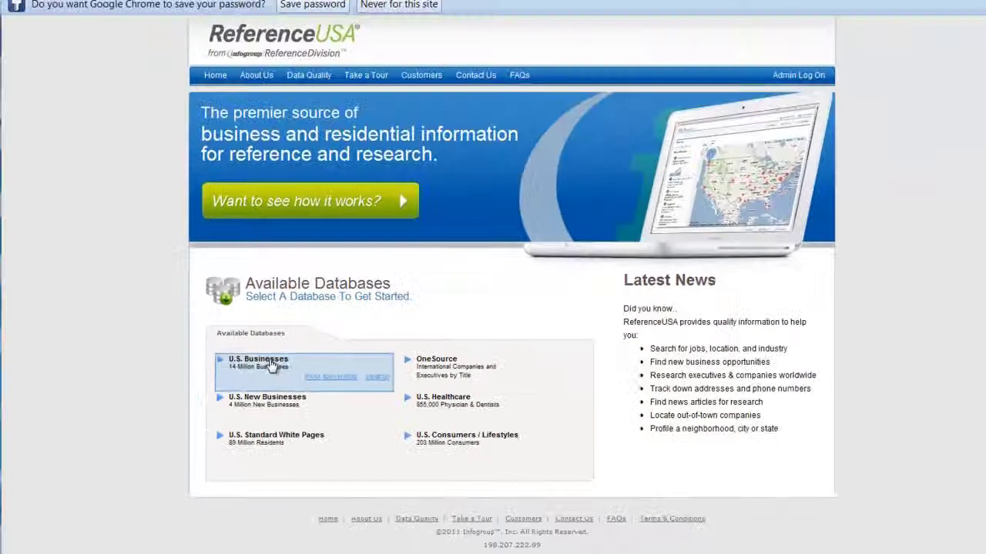
pyautogui.click(272, 241)
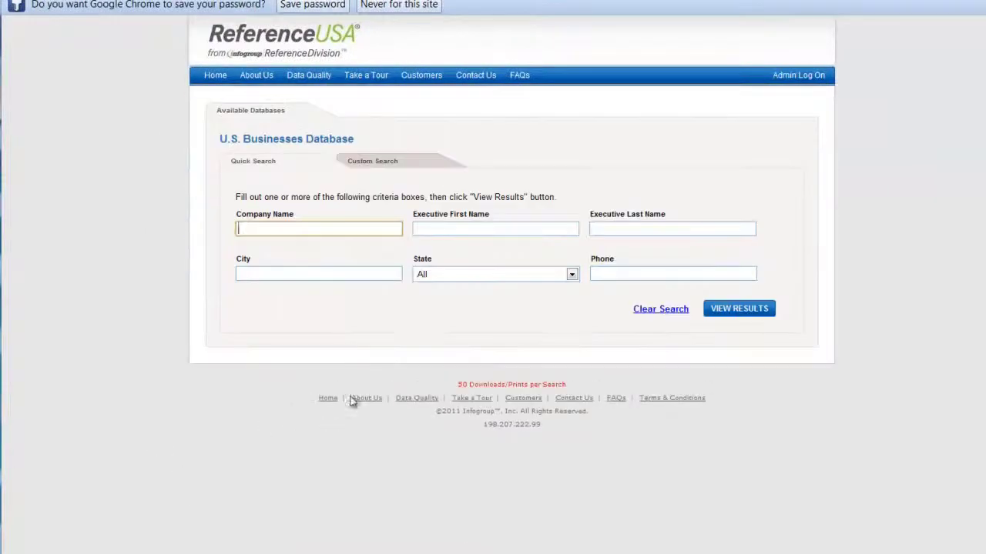
pyautogui.click(366, 164)
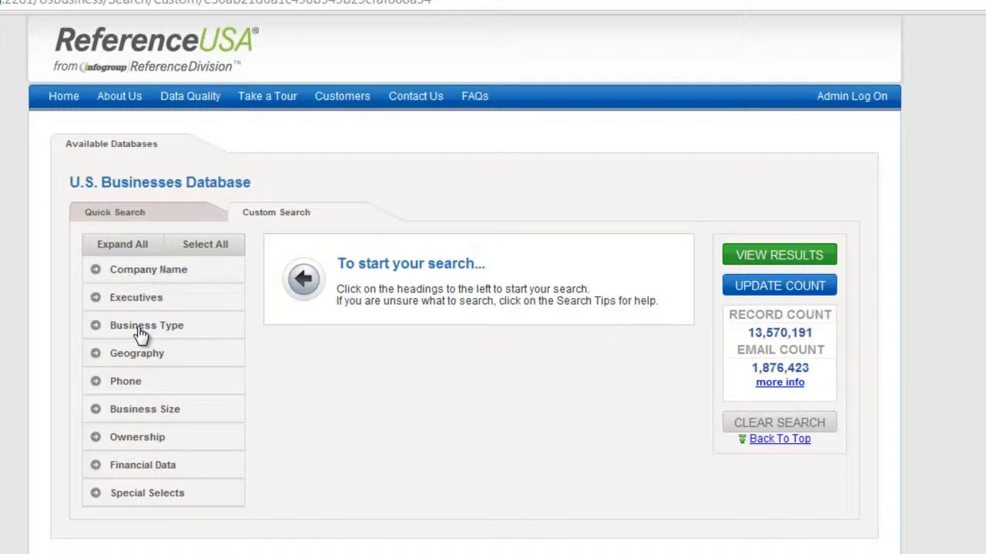
# - Add a Keyword/SIC/NAICS criterion and select 62121001 Offices Of Dentists from a 'dentists' lookup
pyautogui.click(141, 334)
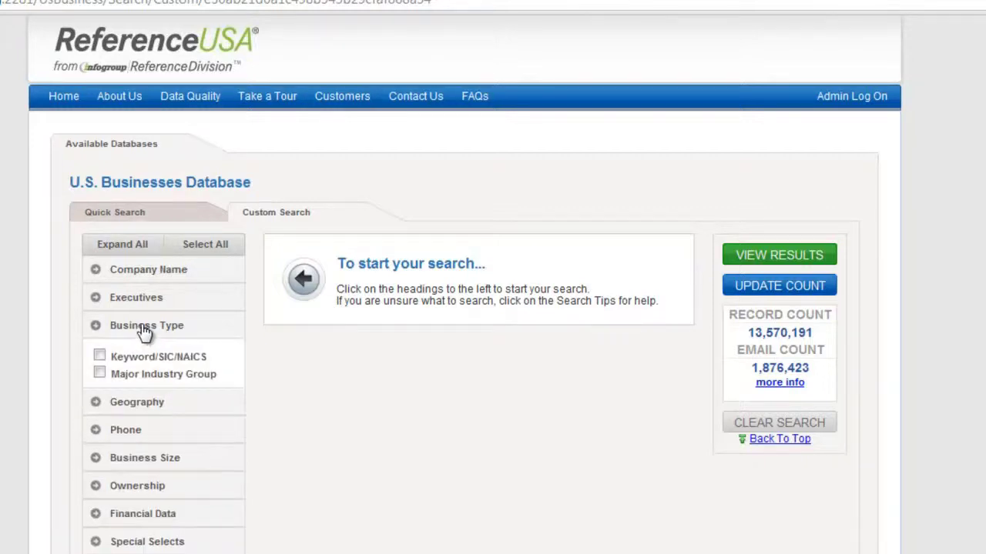
pyautogui.click(99, 358)
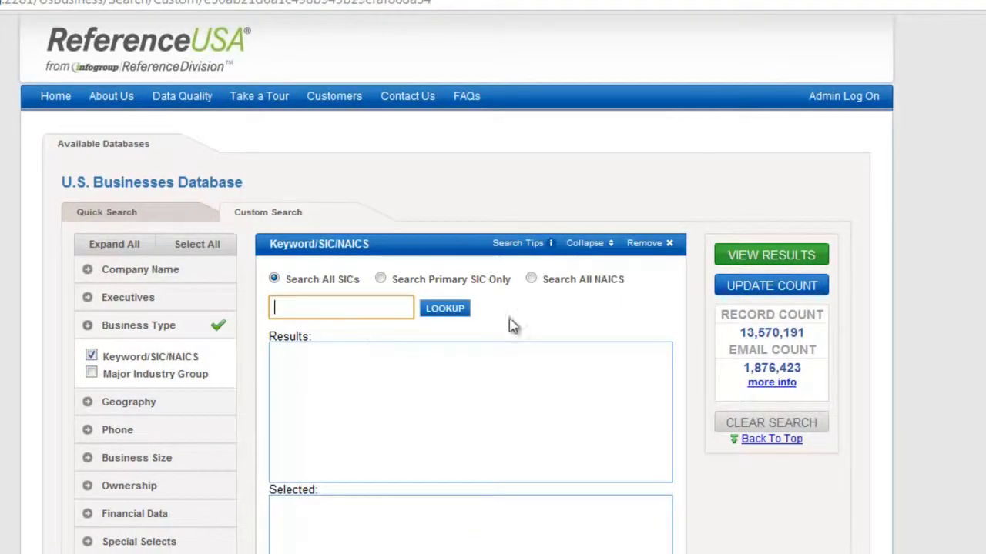
pyautogui.click(531, 280)
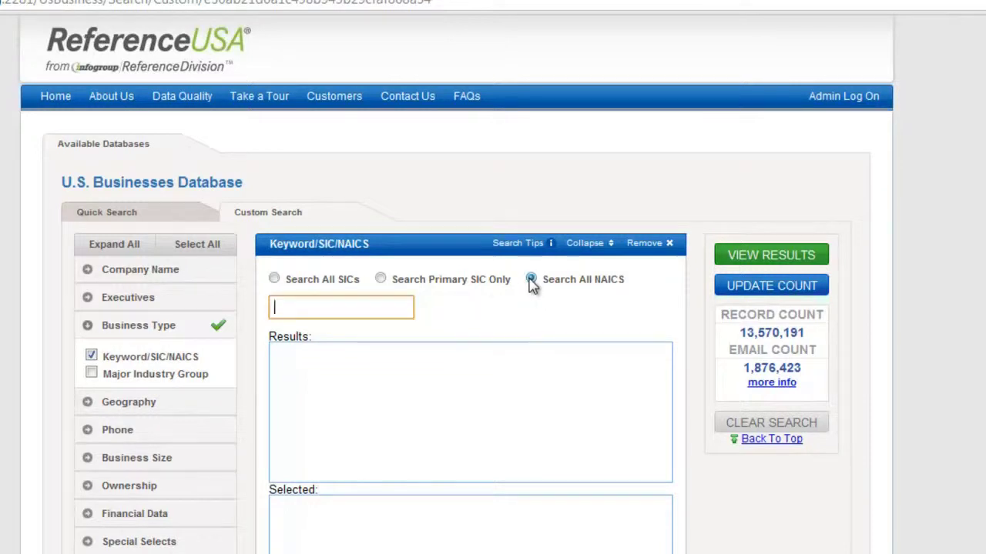
pyautogui.click(315, 308)
pyautogui.write('dentists')
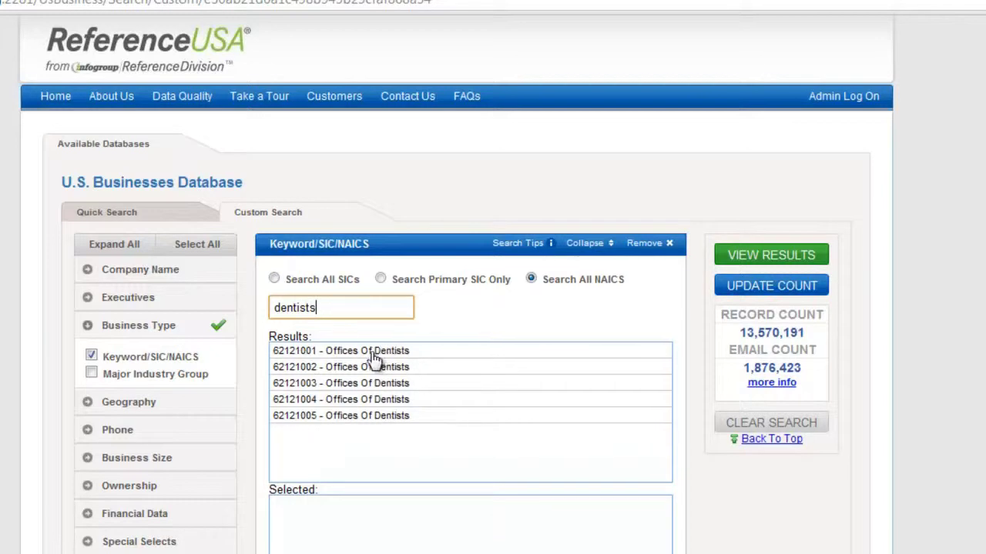
pyautogui.click(373, 352)
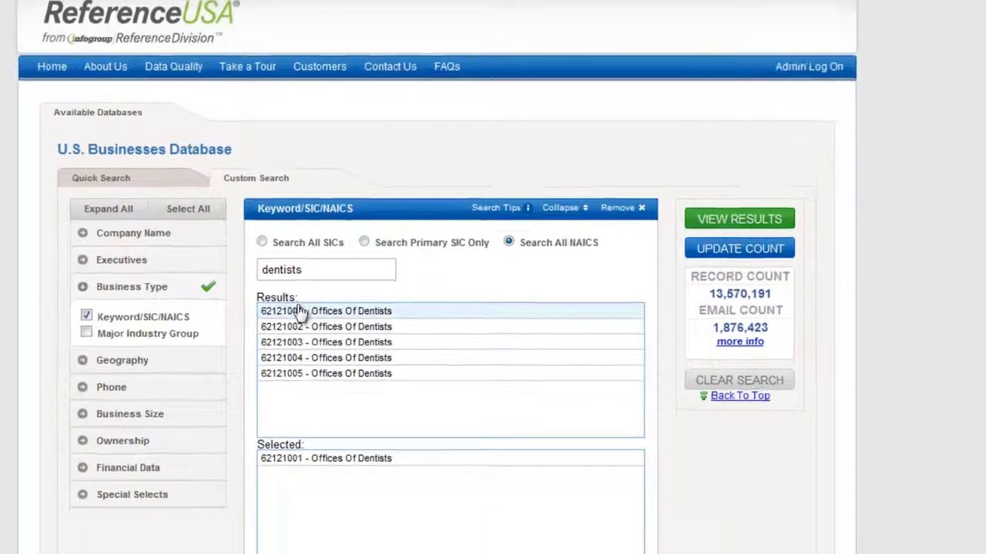
pyautogui.click(311, 352)
pyautogui.click(264, 214)
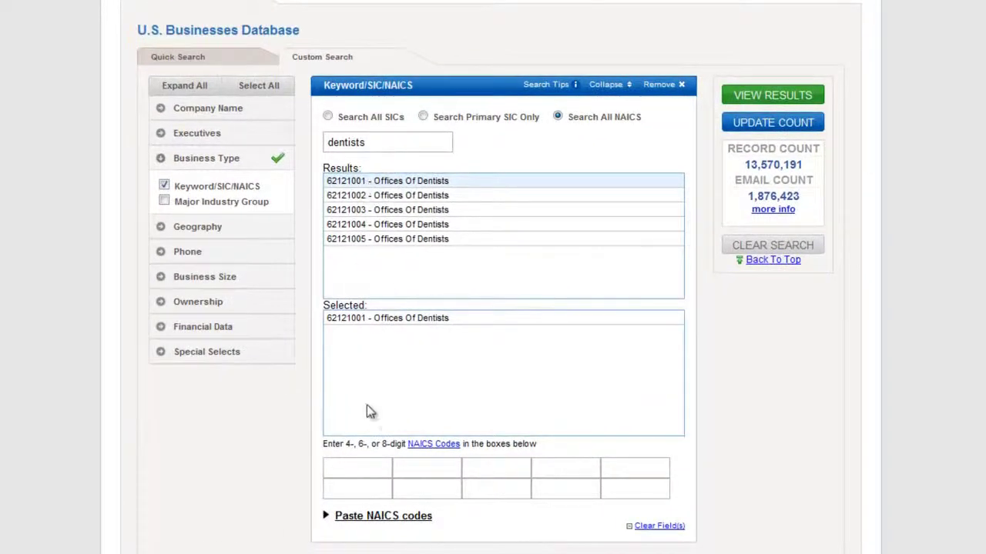
# - Enter NAICS code 621210 and update the record count to 271,151
pyautogui.click(356, 471)
pyautogui.write('621210')
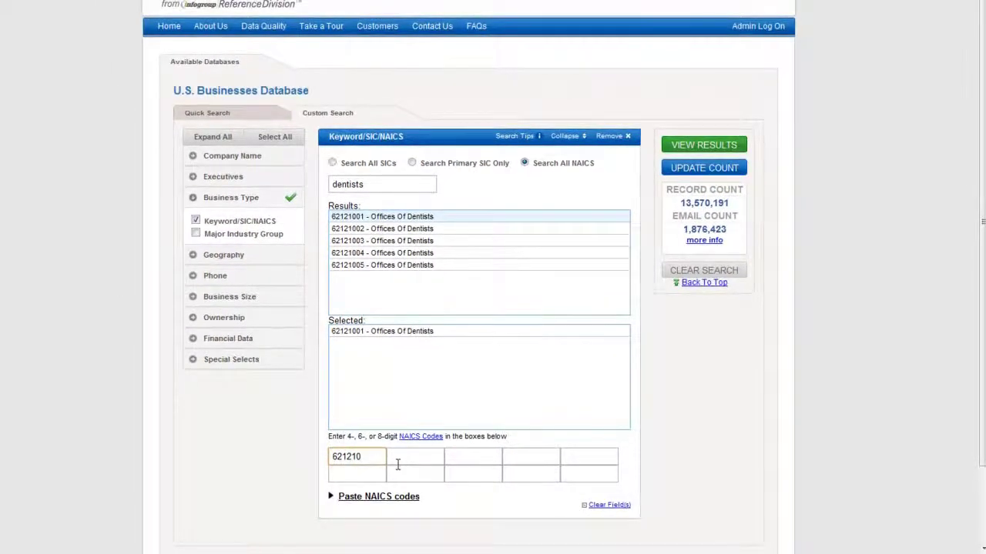
pyautogui.scroll(-2, 398, 464)
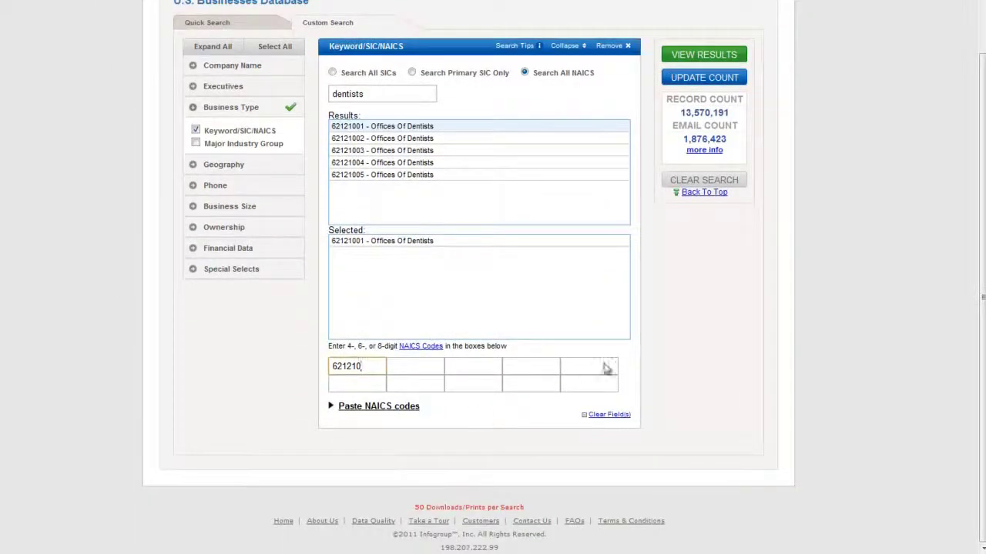
pyautogui.click(682, 77)
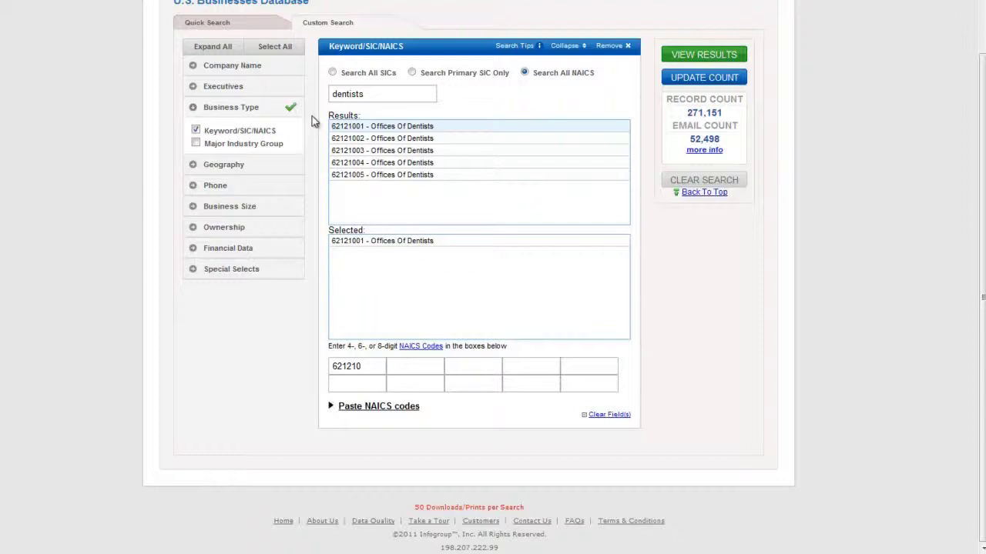
# - Add a Metro Area filter for Tulsa, OK under Oklahoma, then update the count to 710
pyautogui.click(226, 169)
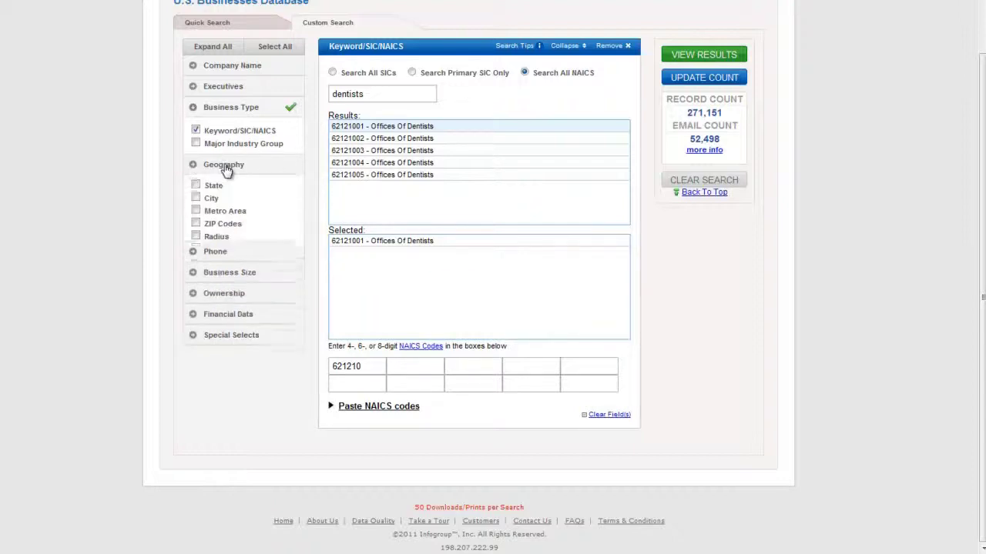
pyautogui.click(209, 220)
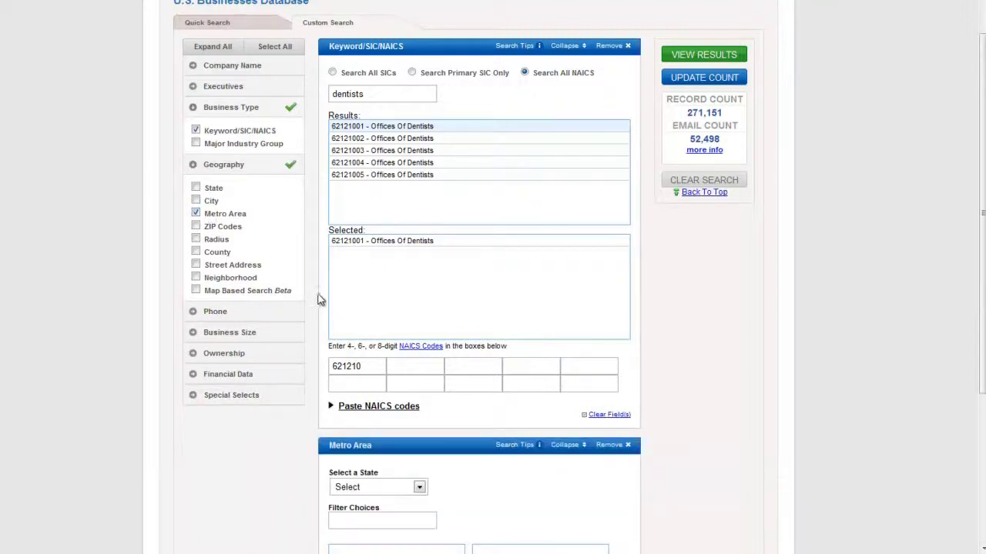
pyautogui.scroll(-2, 462, 362)
pyautogui.click(385, 352)
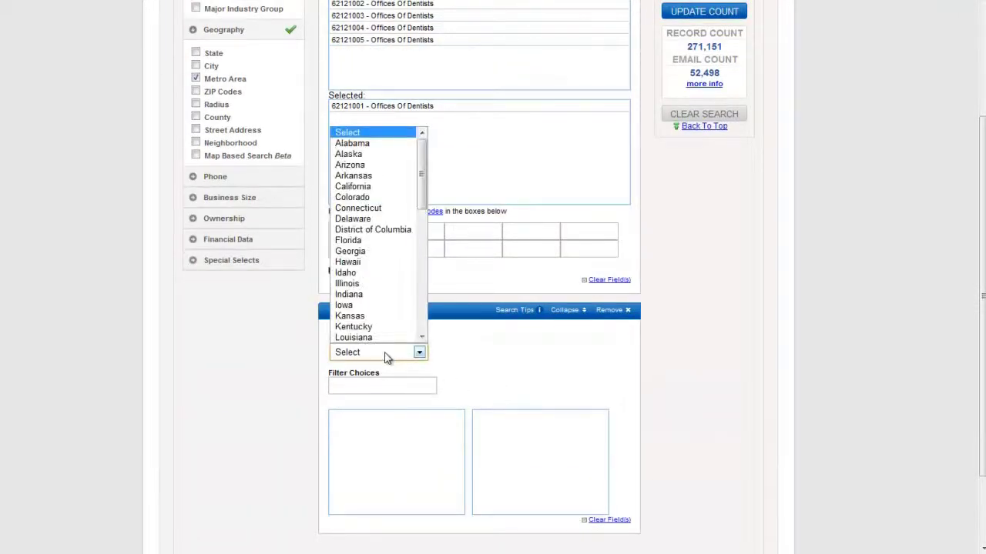
pyautogui.scroll(-2, 381, 339)
pyautogui.moveTo(422, 199); pyautogui.dragTo(425, 270)
pyautogui.click(368, 332)
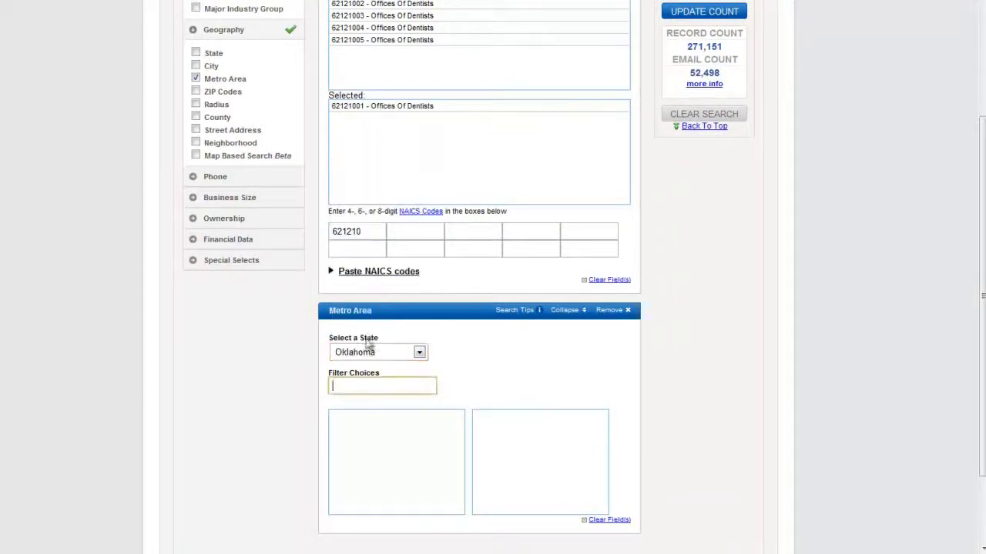
pyautogui.write('tul')
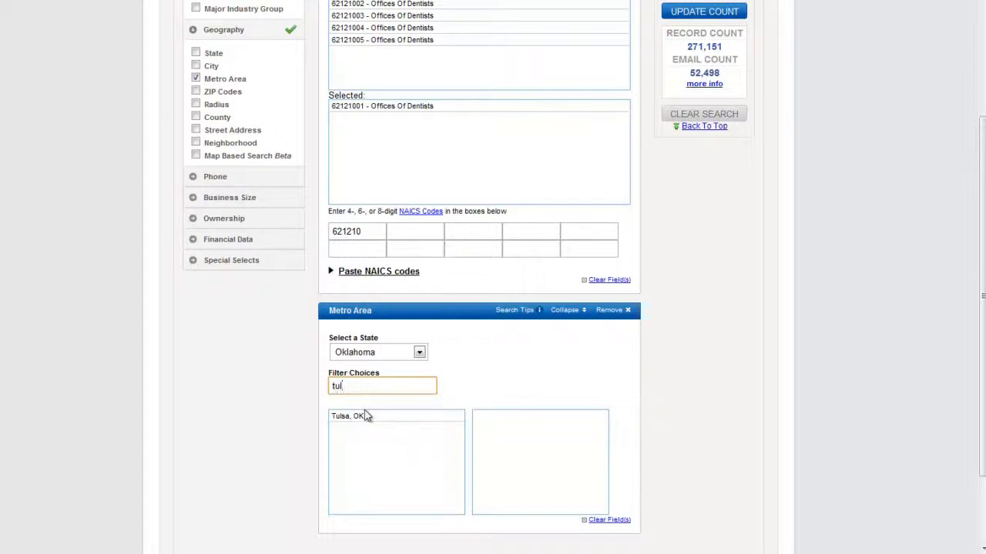
pyautogui.click(358, 417)
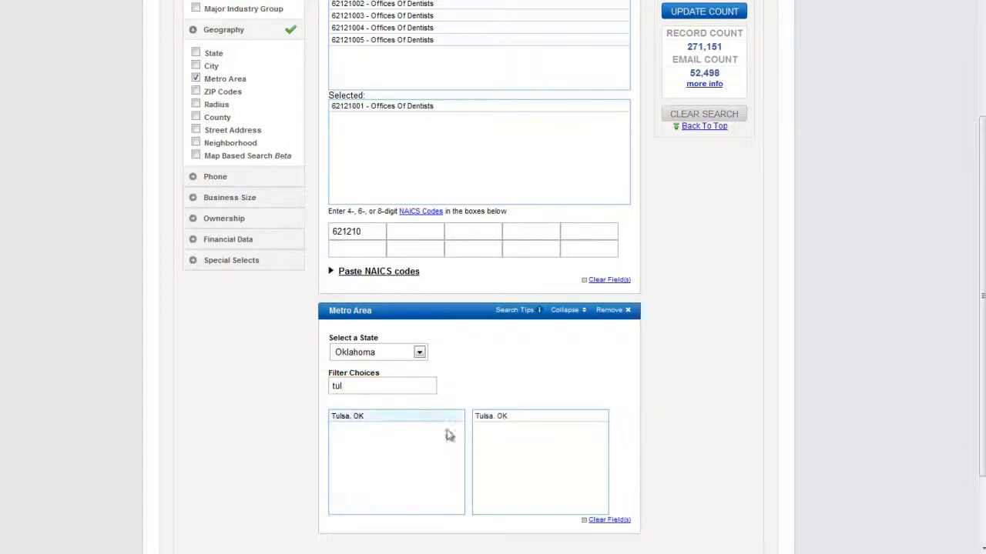
pyautogui.scroll(1, 916, 315)
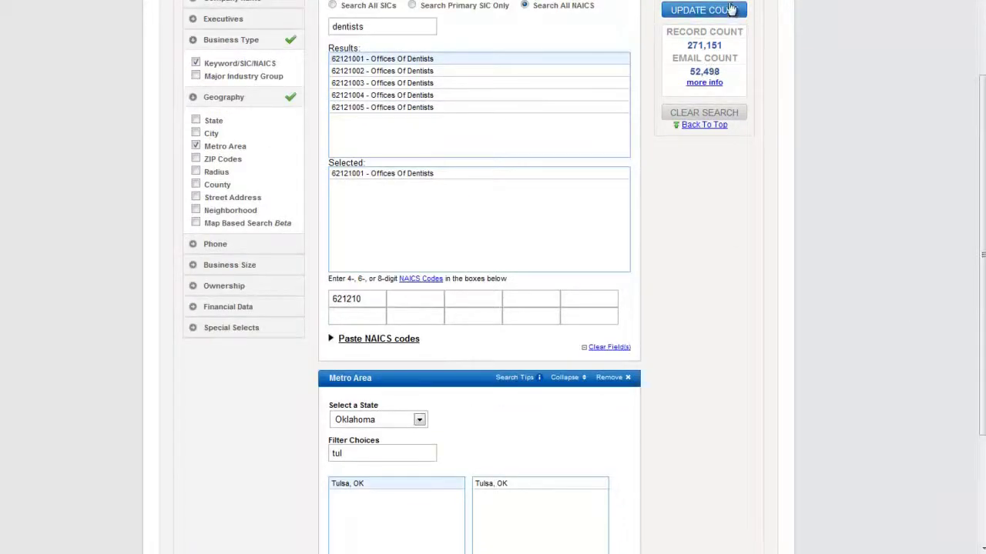
pyautogui.click(700, 11)
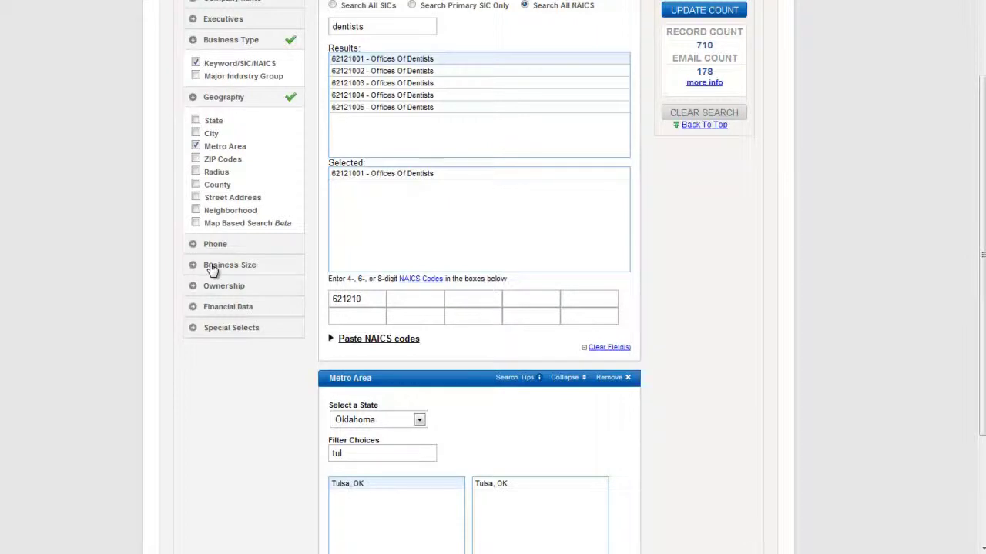
# - Add Sales Volume ranges $500,000-1 Million through $5-10 Million and refresh the count
pyautogui.click(213, 270)
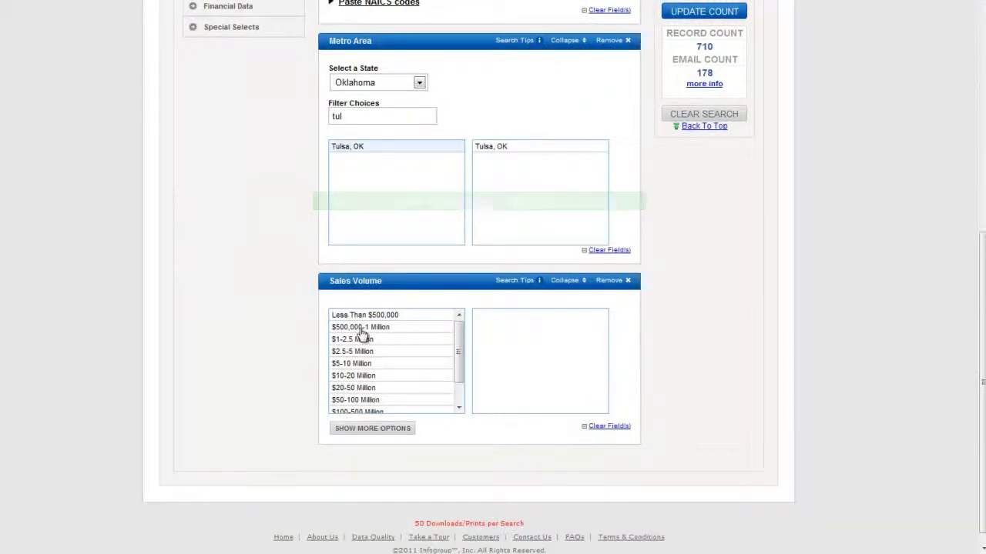
pyautogui.click(362, 330)
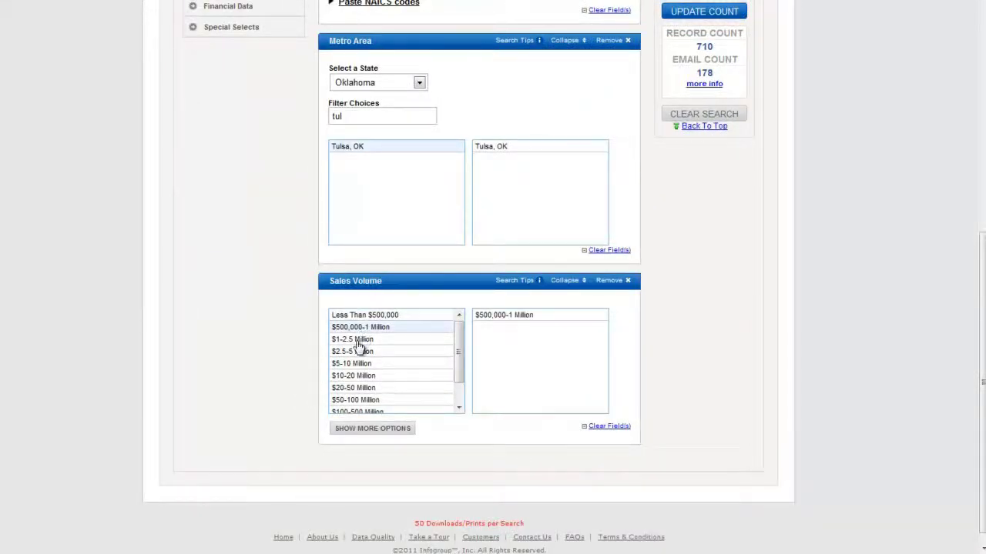
pyautogui.click(356, 341)
pyautogui.click(354, 353)
pyautogui.click(353, 365)
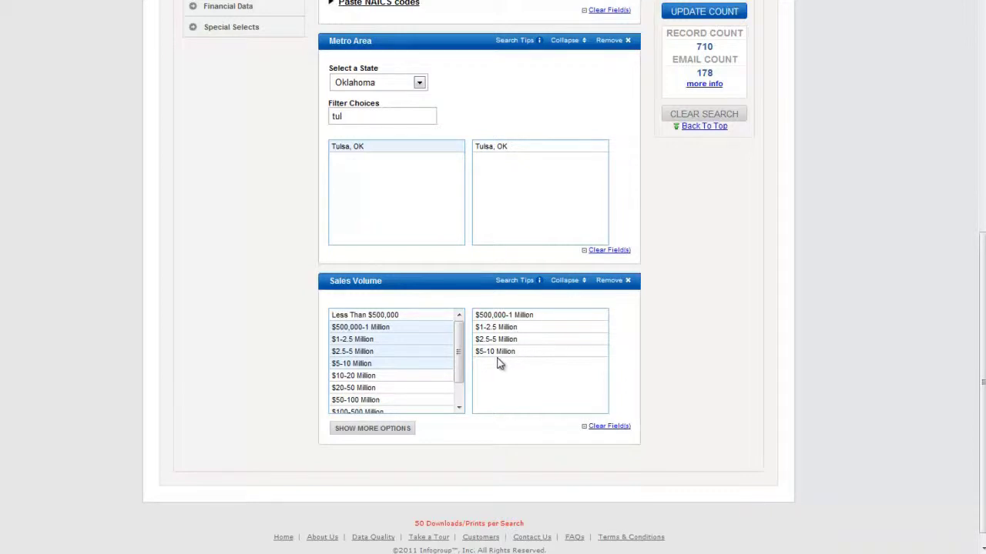
pyautogui.click(349, 377)
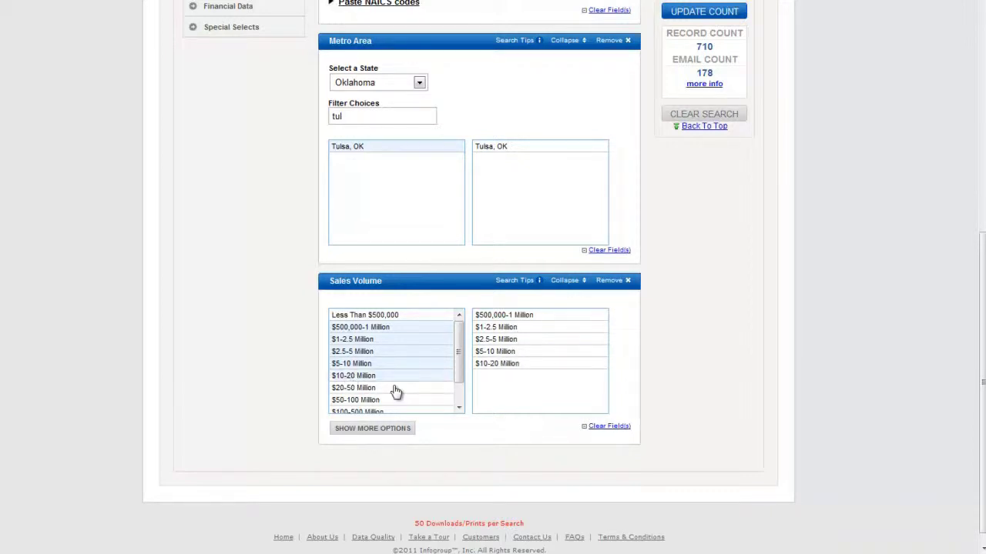
pyautogui.click(370, 377)
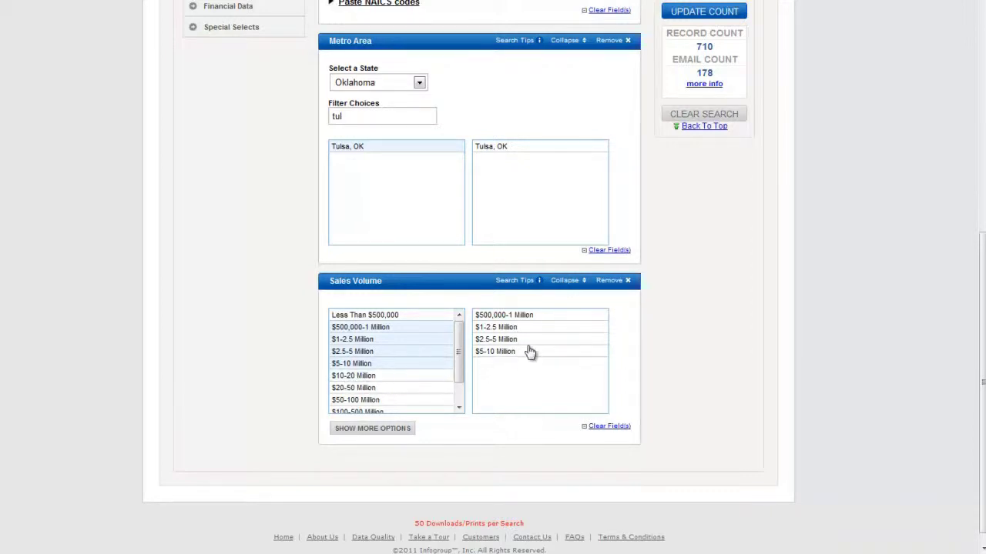
pyautogui.click(688, 12)
# - Narrow Sales Volume to only $2.5-5 Million and $5-10 Million, reaching 10 records
pyautogui.keyDown('ctrl'); pyautogui.click(365, 328); pyautogui.keyUp('ctrl')
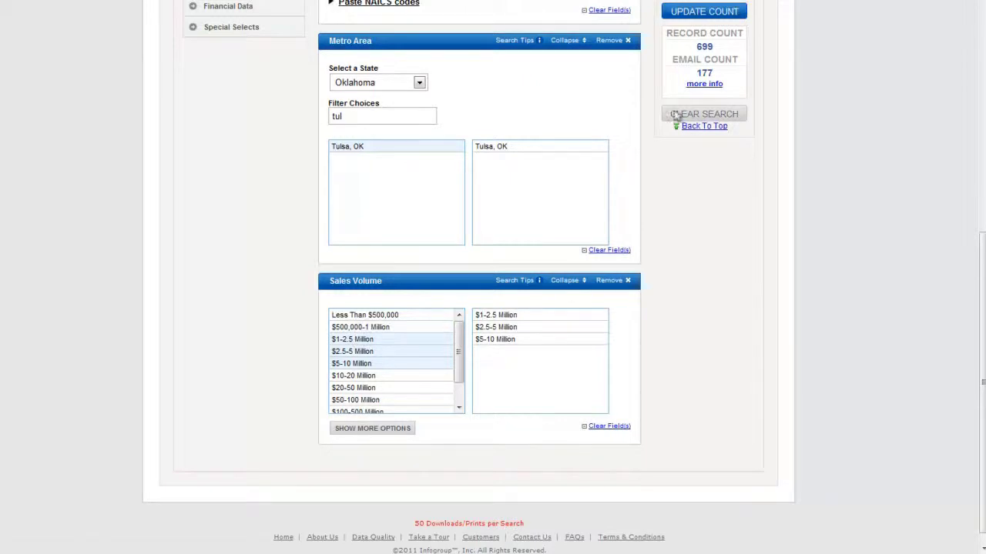
pyautogui.click(702, 13)
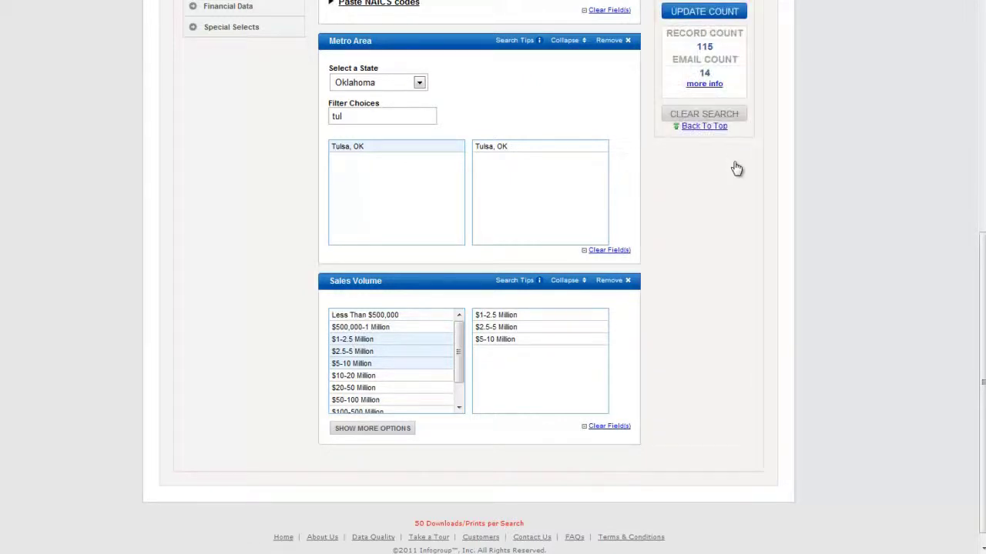
pyautogui.scroll(1, 673, 274)
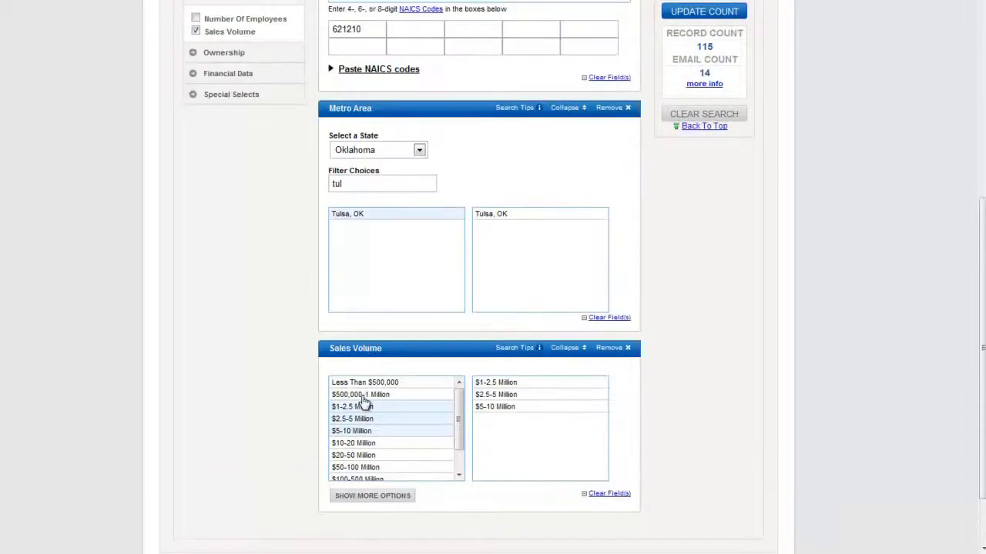
pyautogui.click(366, 395)
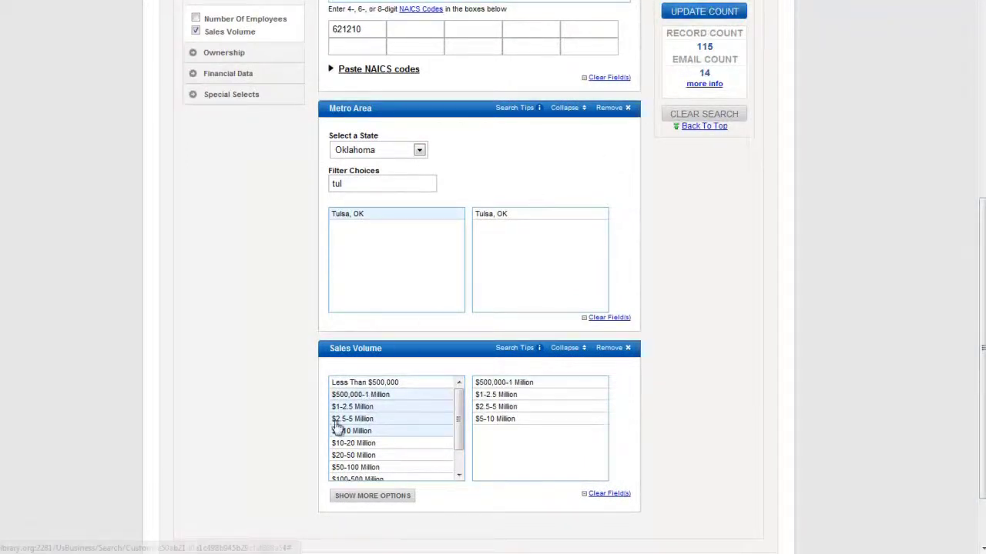
pyautogui.click(352, 407)
pyautogui.click(351, 421)
pyautogui.click(374, 395)
pyautogui.click(706, 13)
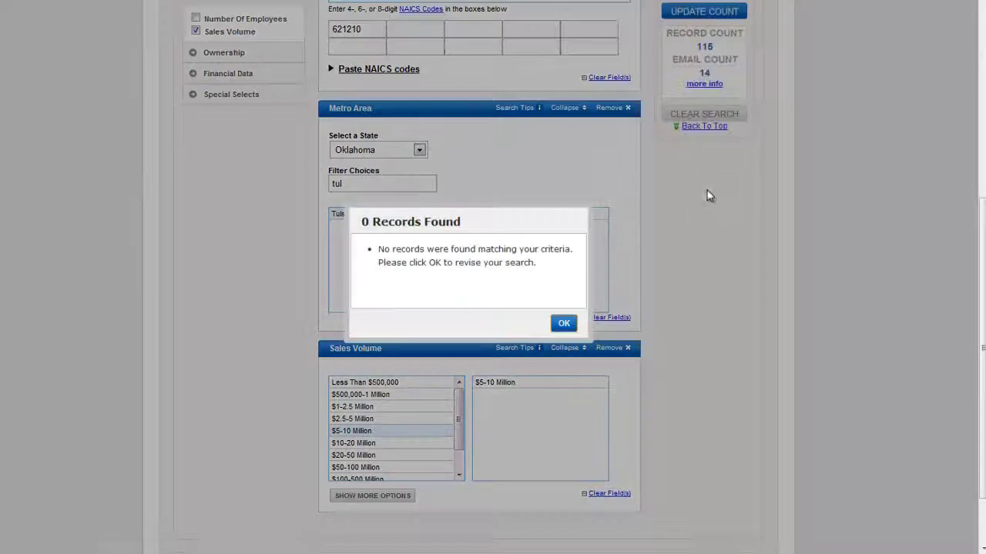
pyautogui.click(563, 324)
pyautogui.click(362, 420)
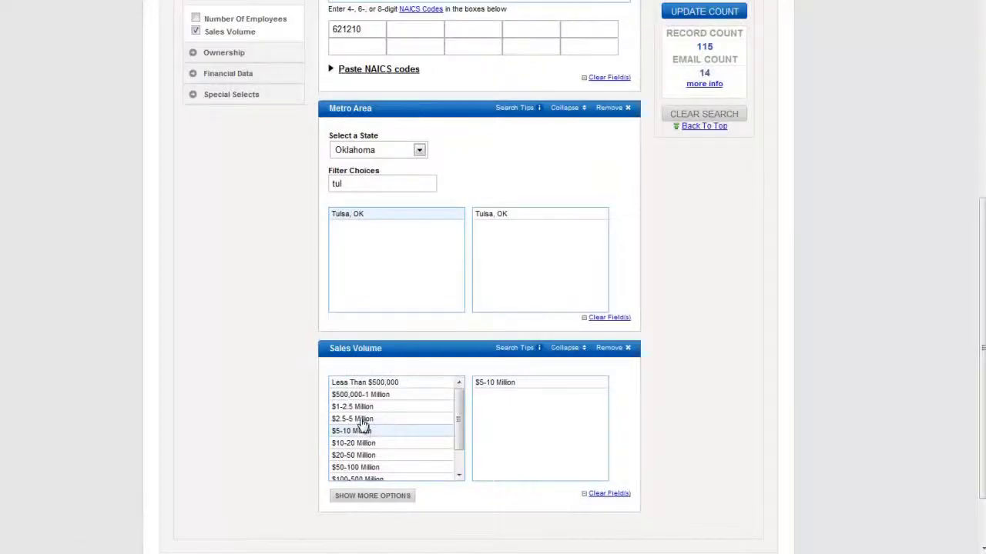
pyautogui.click(700, 16)
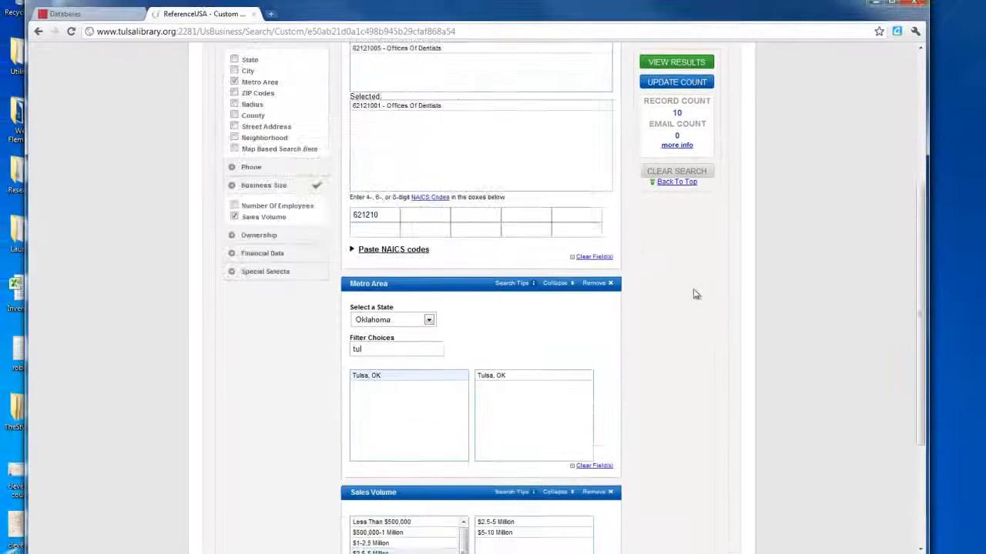
# - Refresh the count and view the results list of the 10 Tulsa dental offices
pyautogui.scroll(1, 693, 294)
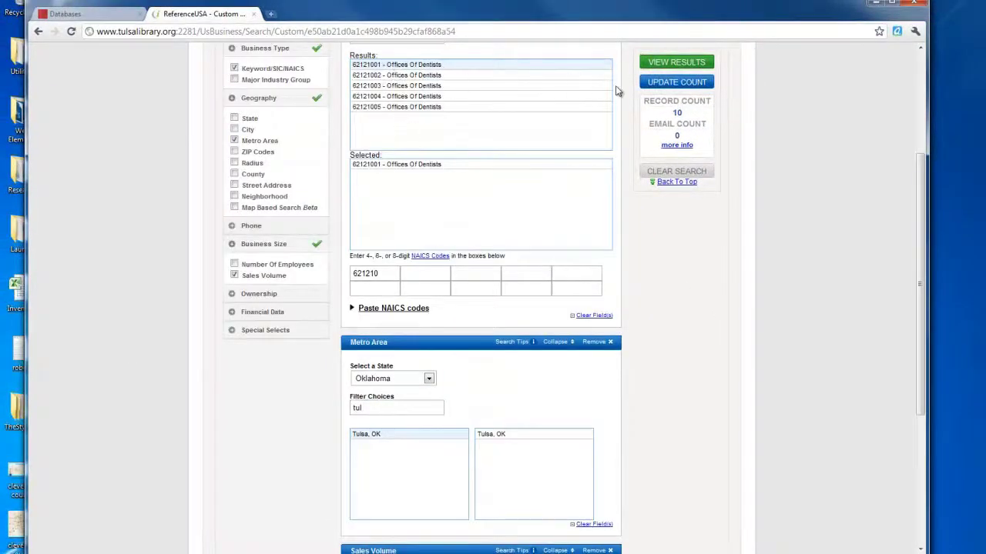
pyautogui.scroll(2, 397, 90)
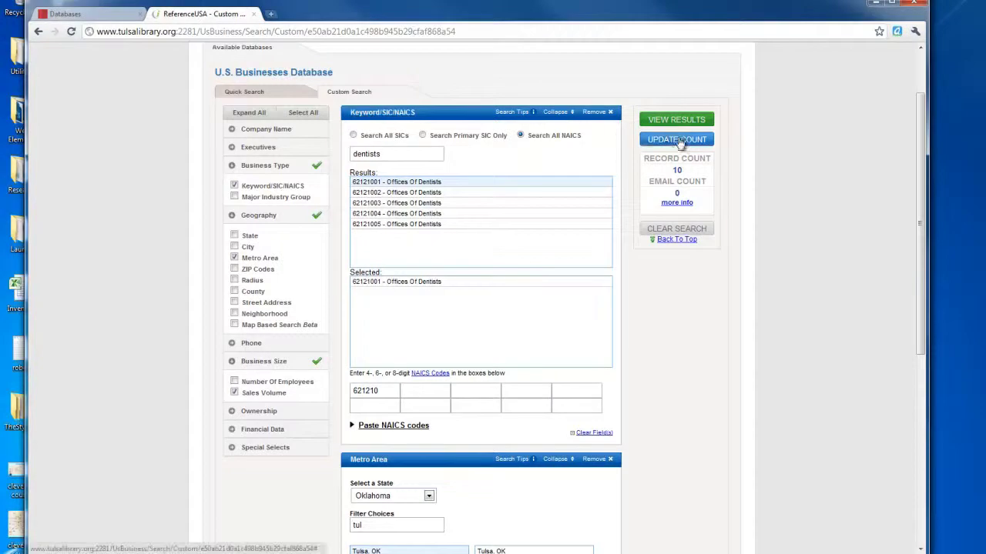
pyautogui.click(671, 139)
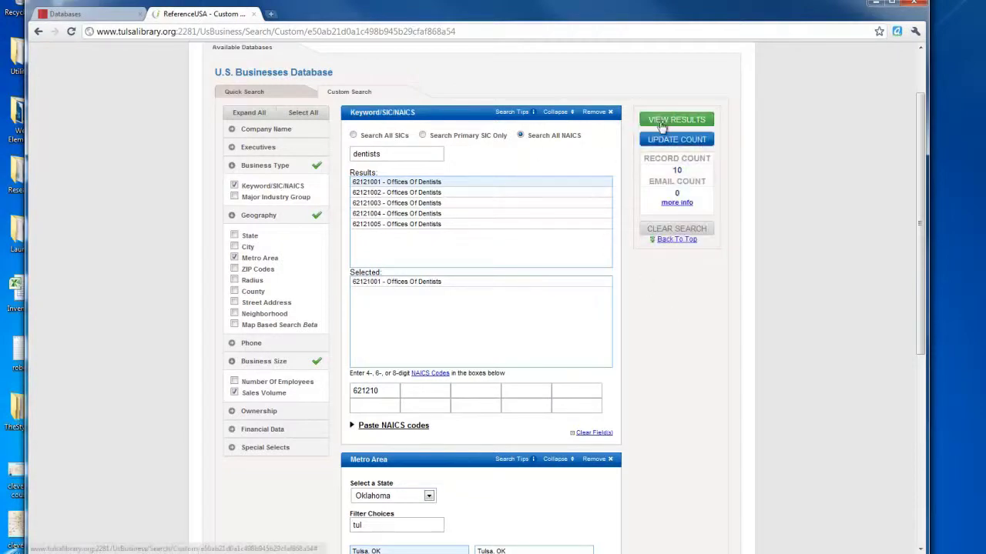
pyautogui.click(664, 125)
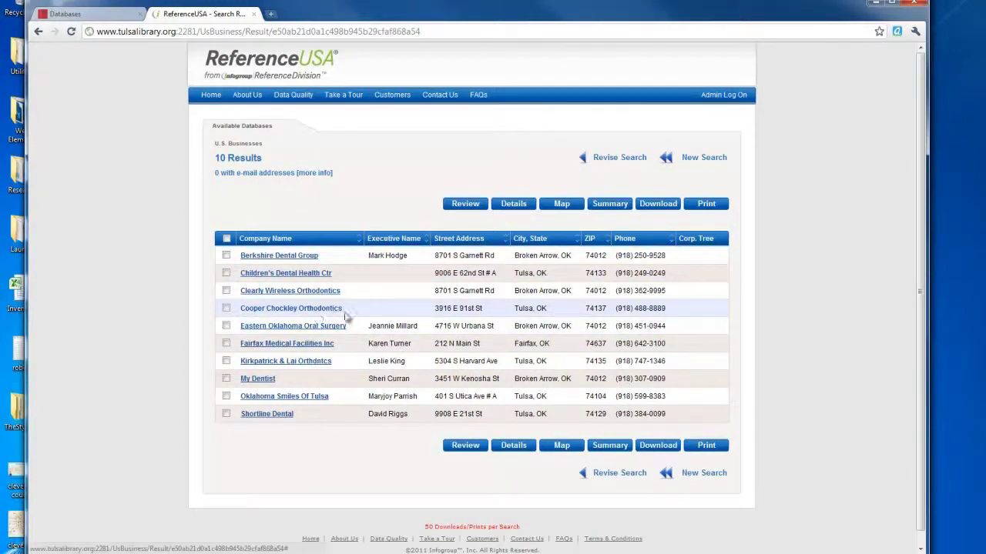
# - Open the Berkshire Dental Group record and expand its Competitors Report
pyautogui.click(285, 257)
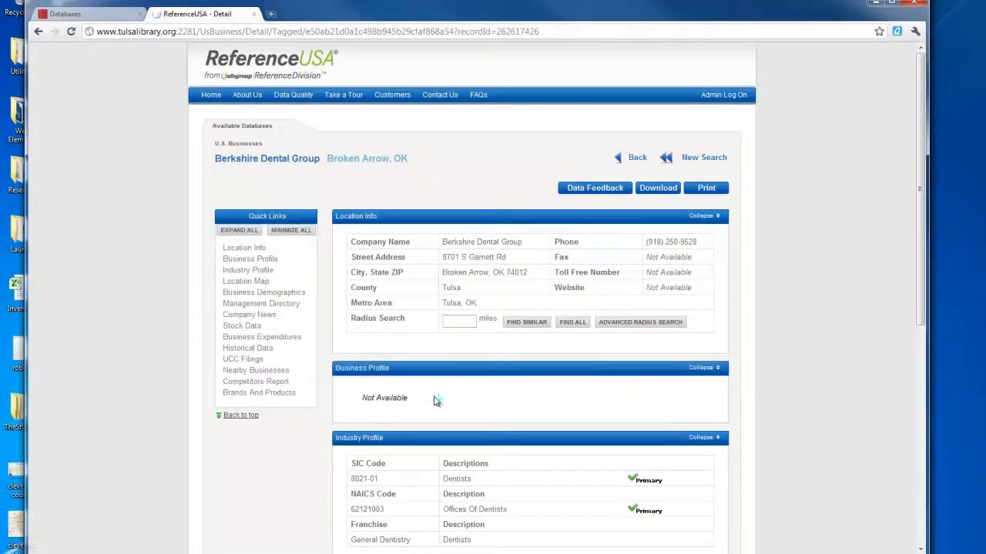
pyautogui.scroll(-3, 435, 402)
pyautogui.scroll(-1, 670, 423)
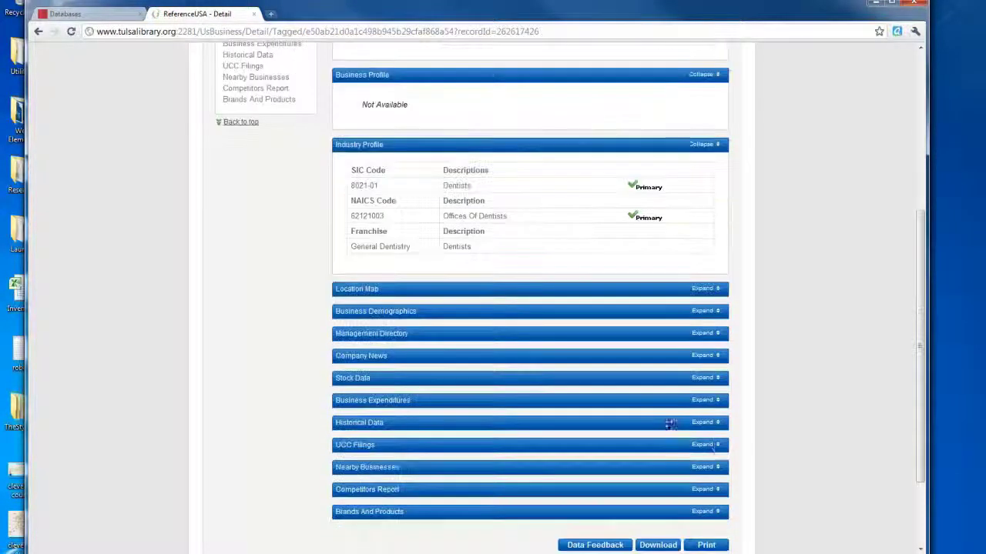
pyautogui.click(722, 495)
# - Expand the Business Demographics section and review the record's details
pyautogui.scroll(-2, 717, 494)
pyautogui.scroll(2, 718, 494)
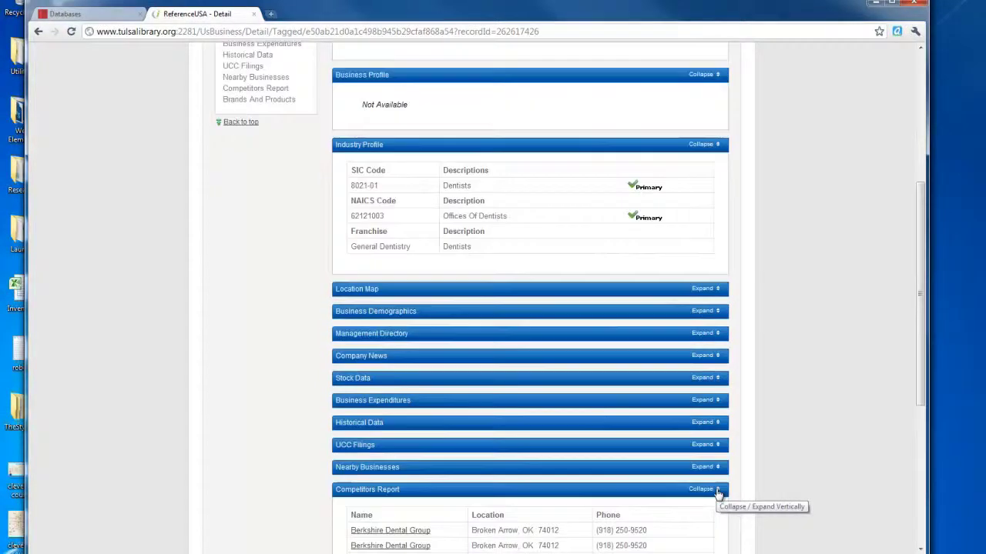
pyautogui.click(711, 313)
pyautogui.scroll(-1, 395, 395)
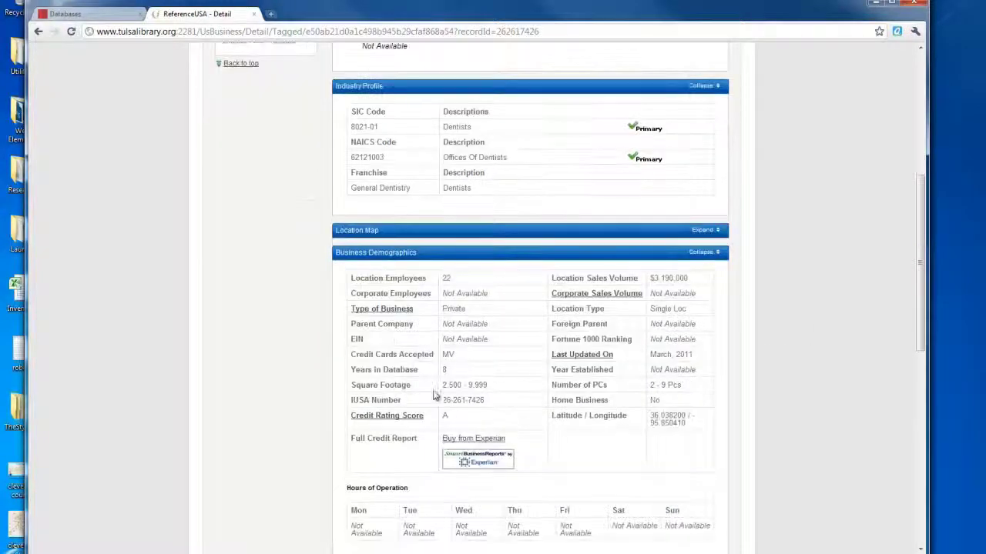
pyautogui.scroll(3, 682, 331)
pyautogui.scroll(-7, 685, 382)
pyautogui.scroll(10, 685, 382)
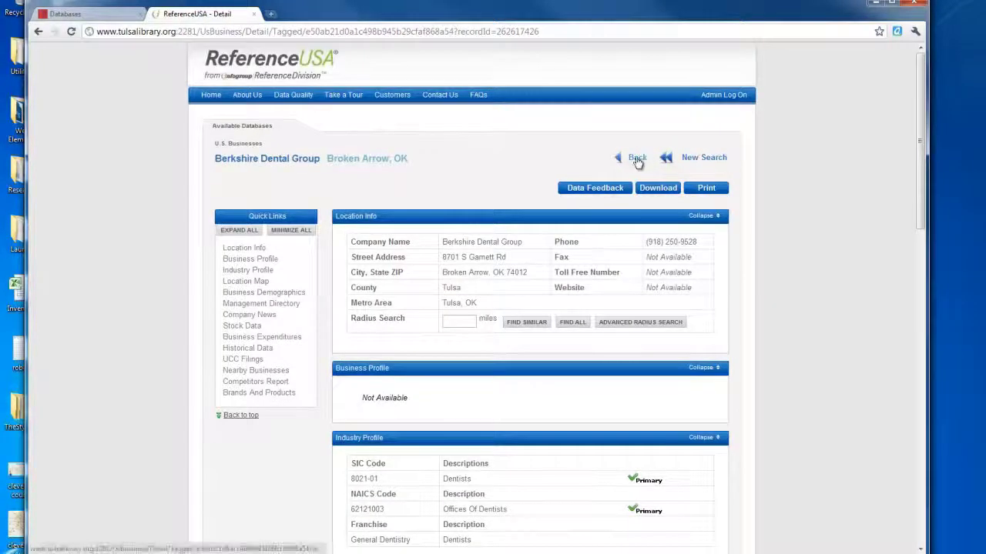
# - Back on the results list, tick several dental offices, then select all 10 records
pyautogui.click(637, 158)
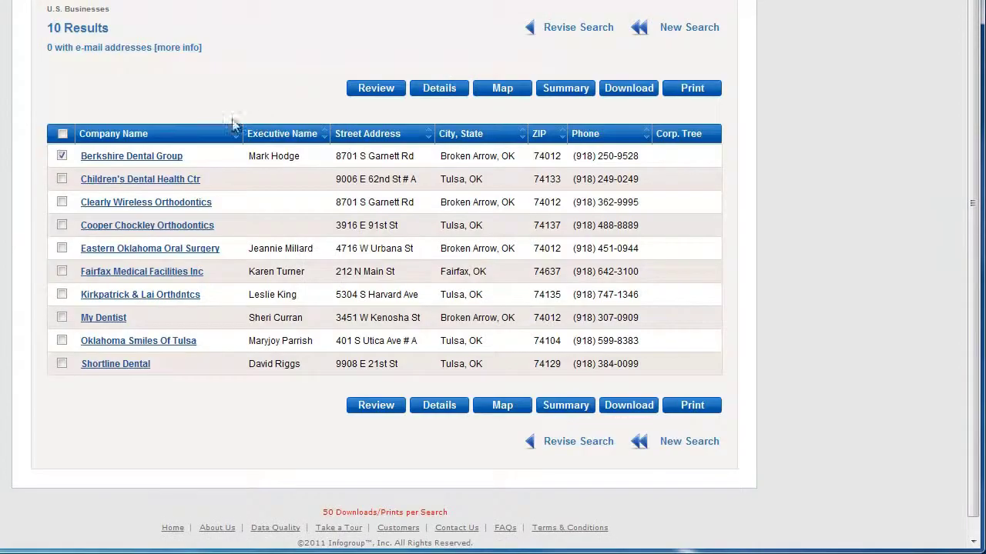
pyautogui.click(62, 156)
pyautogui.click(62, 178)
pyautogui.click(62, 202)
pyautogui.click(61, 225)
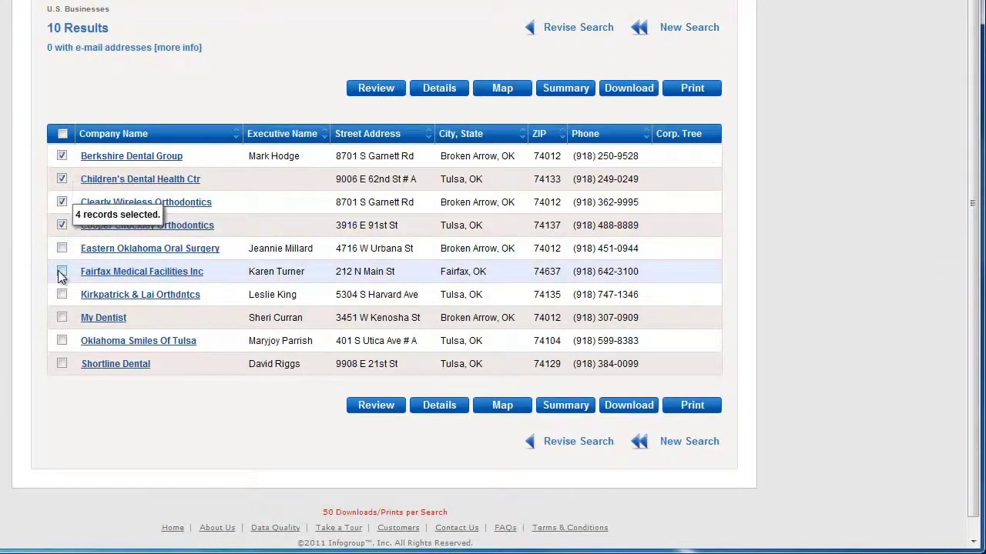
pyautogui.click(61, 295)
pyautogui.click(61, 247)
pyautogui.click(62, 133)
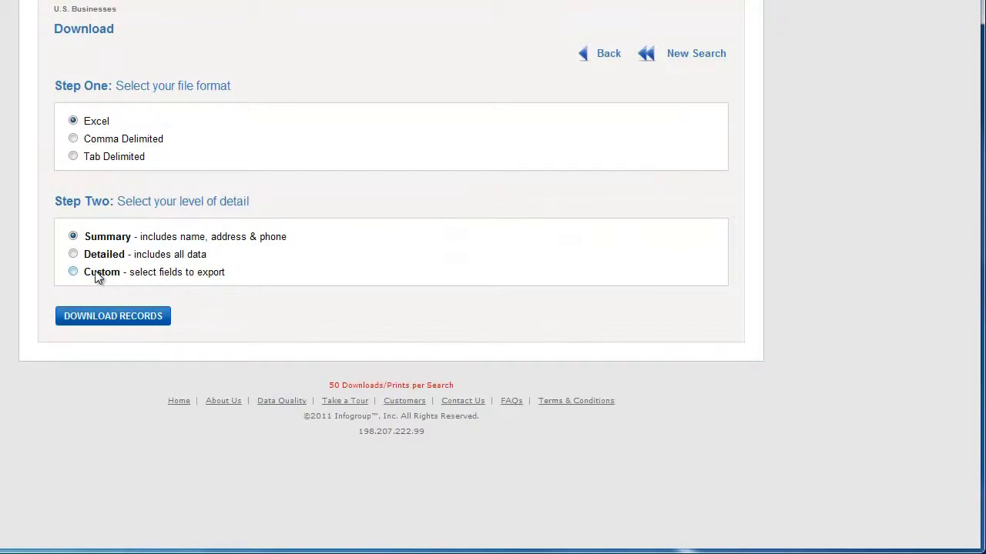
# - Switch to Custom detail, add Location Sales Volume Actual for 8 export fields, and download the Excel file
pyautogui.click(96, 275)
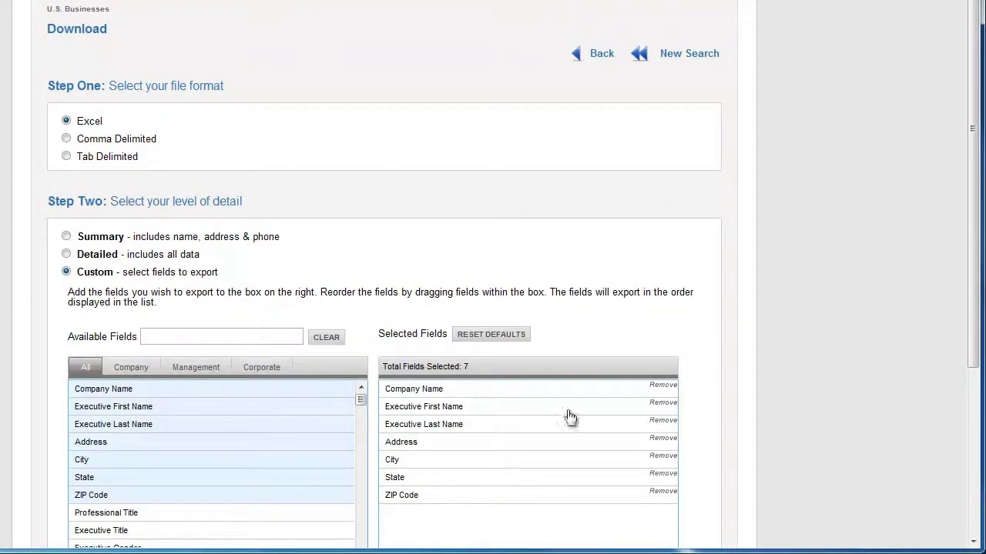
pyautogui.scroll(-1, 745, 445)
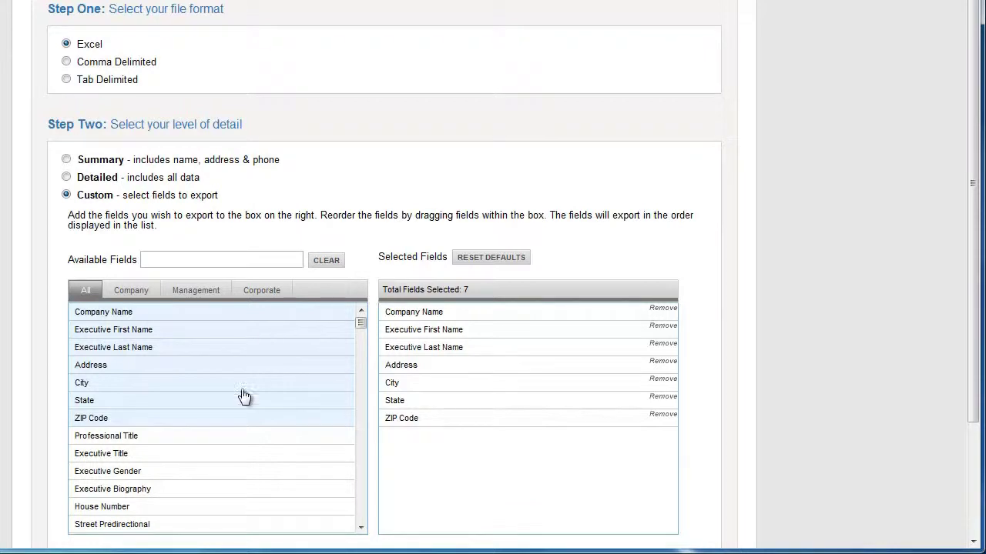
pyautogui.scroll(-1, 293, 439)
pyautogui.scroll(-1, 246, 420)
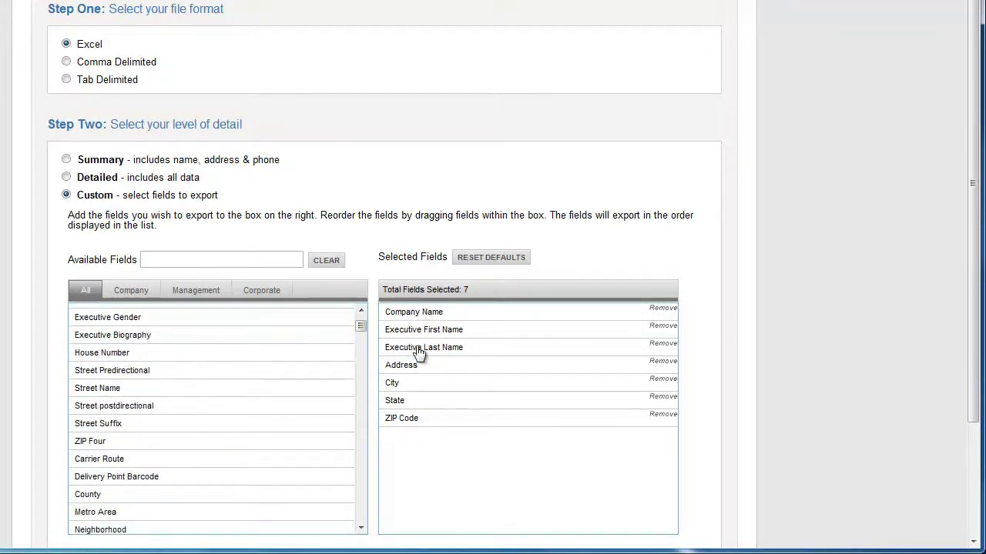
pyautogui.scroll(-6, 257, 458)
pyautogui.scroll(-10, 262, 454)
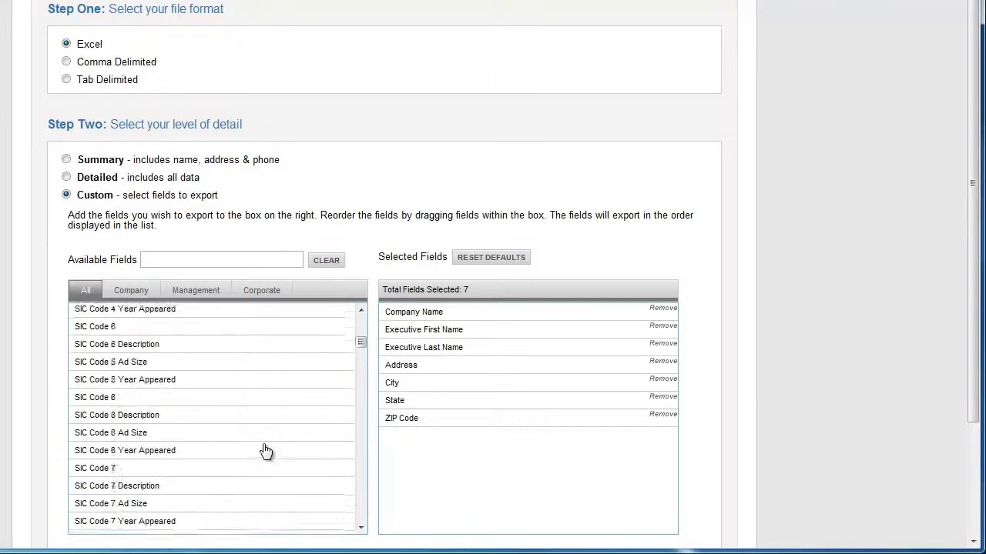
pyautogui.scroll(-15, 267, 451)
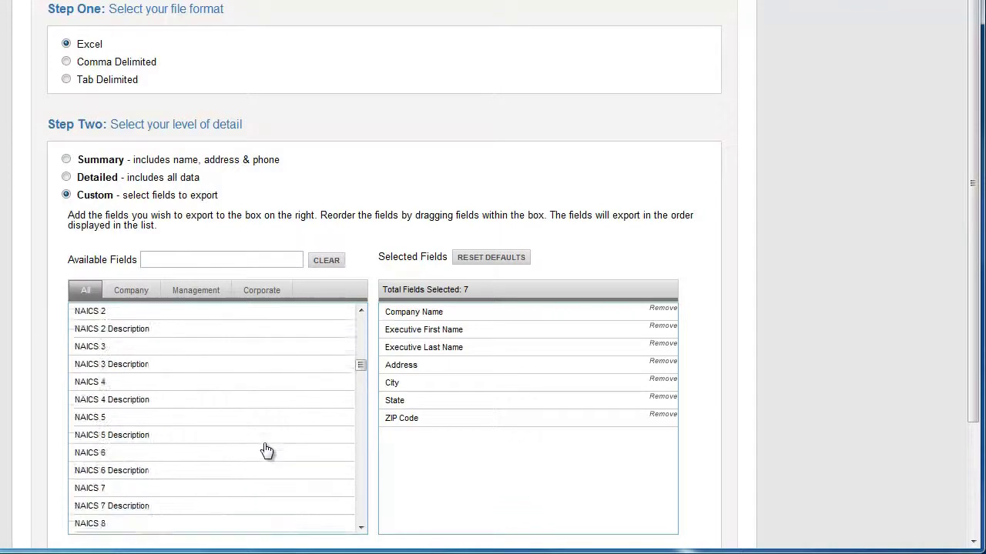
pyautogui.scroll(-8, 266, 450)
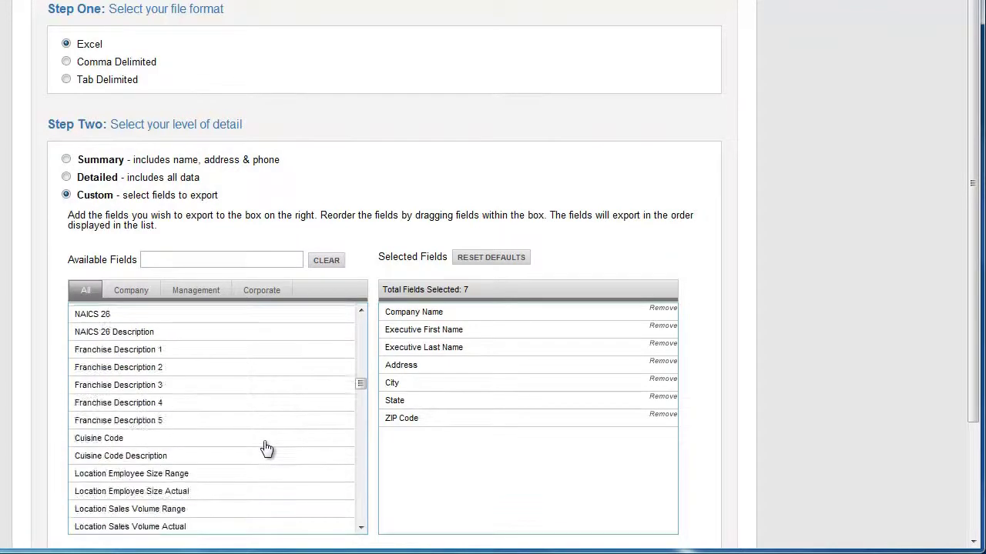
pyautogui.scroll(-4, 224, 449)
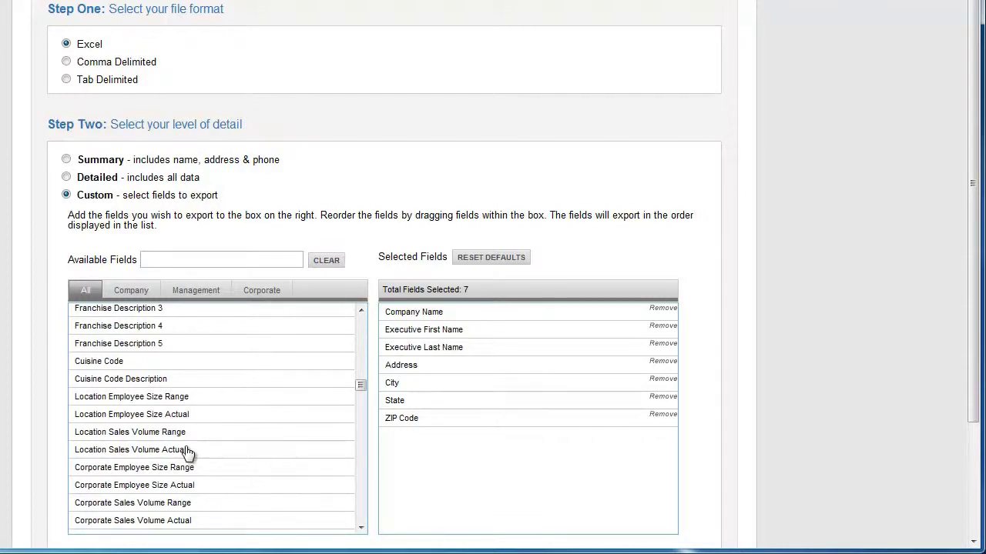
pyautogui.click(196, 453)
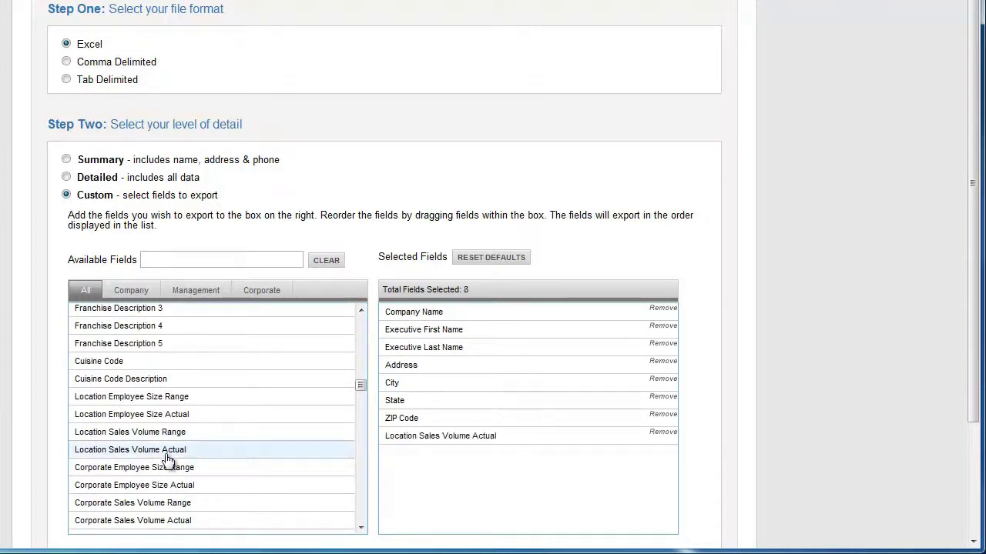
pyautogui.scroll(-2, 824, 383)
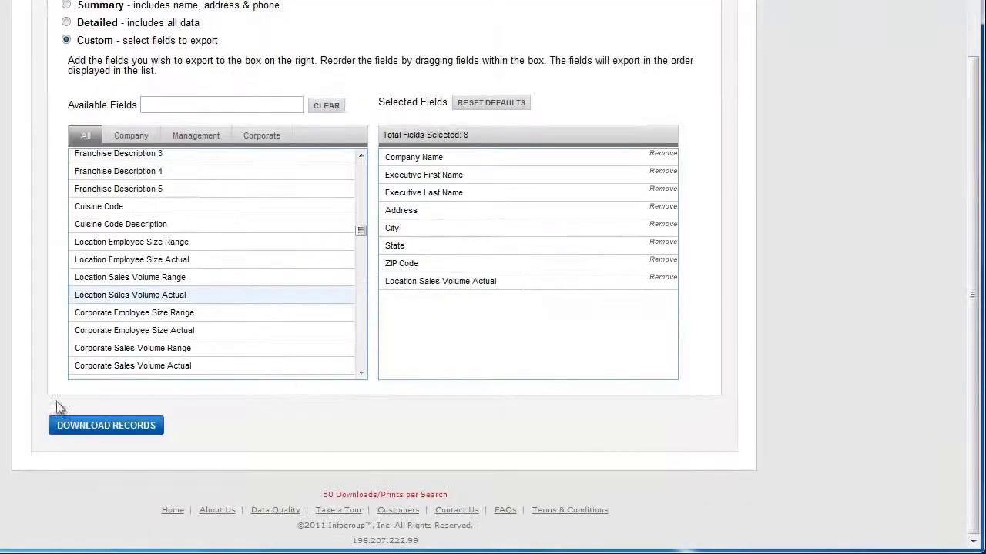
pyautogui.click(68, 428)
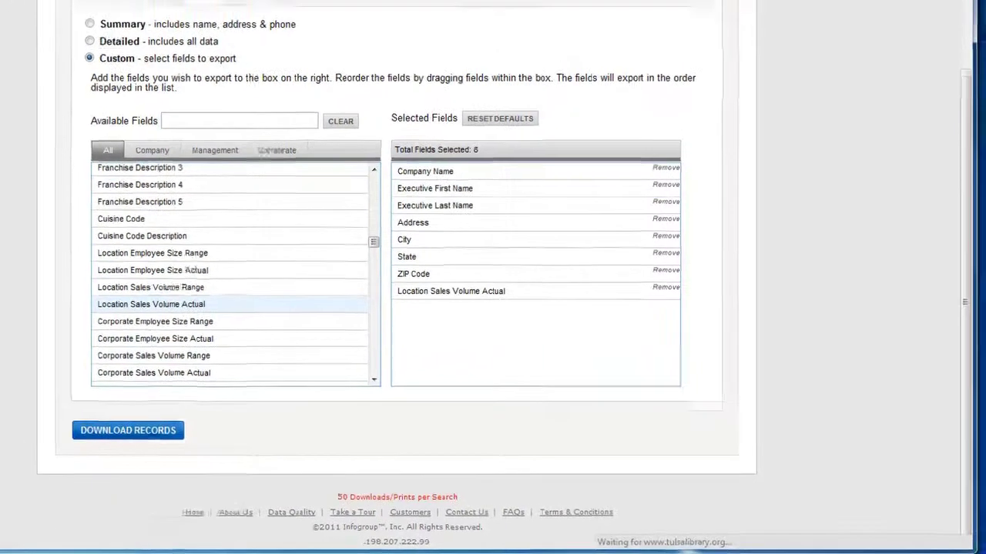